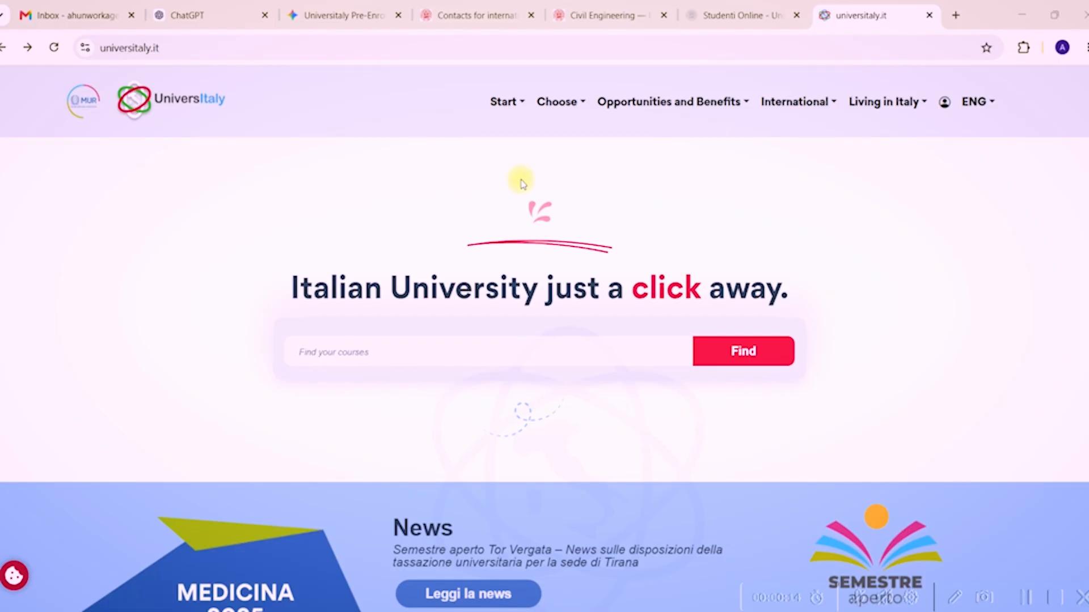
Start International Students pre-enrolment with personal credentials and open the Register form.
click(943, 102)
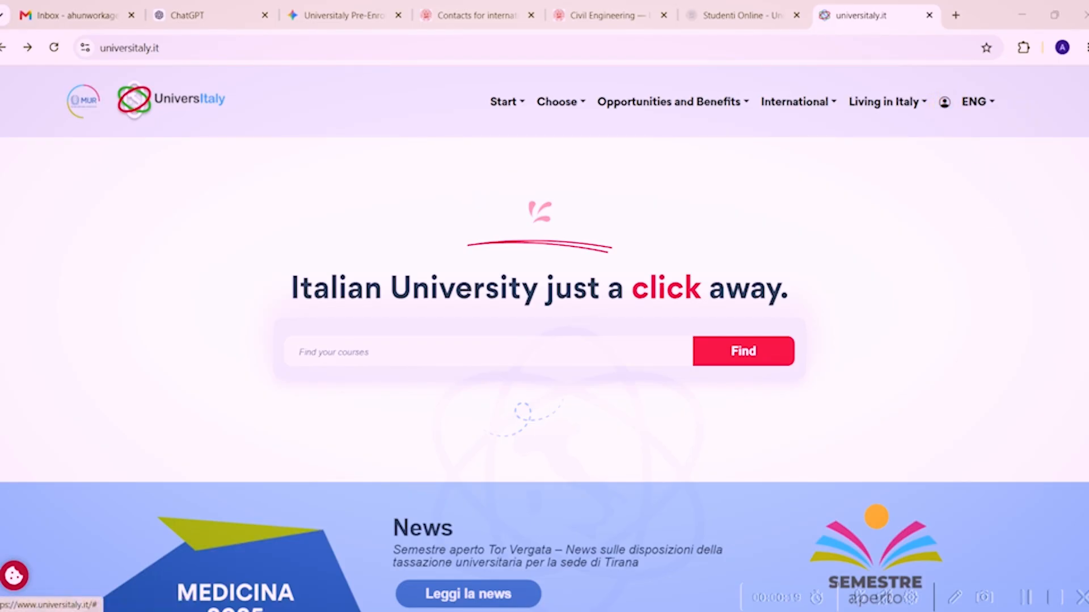
scroll(544, 341, down, 1)
scroll(545, 340, down, 8)
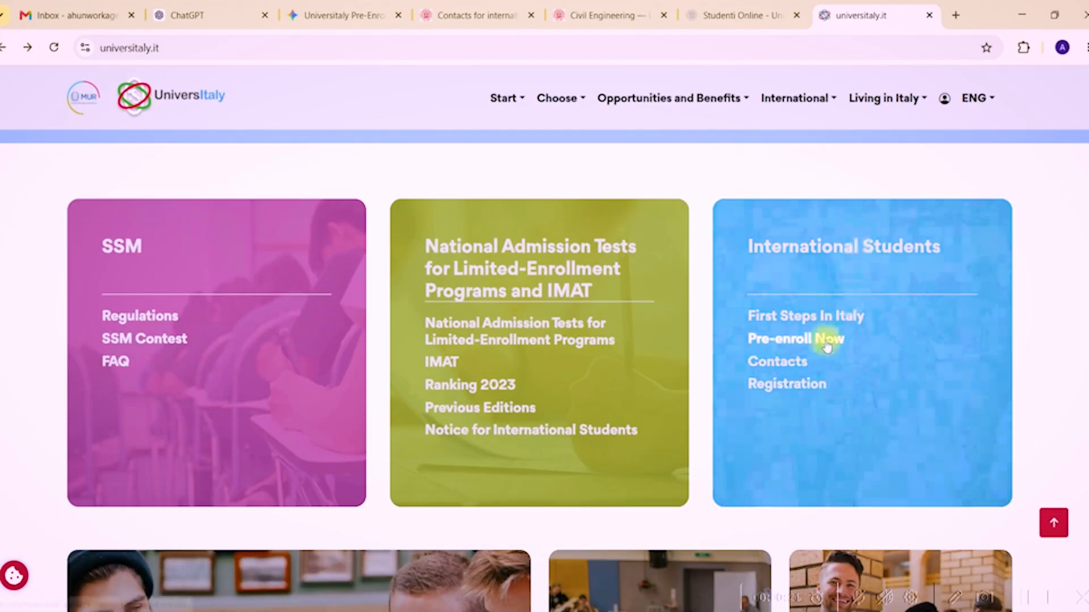
click(780, 341)
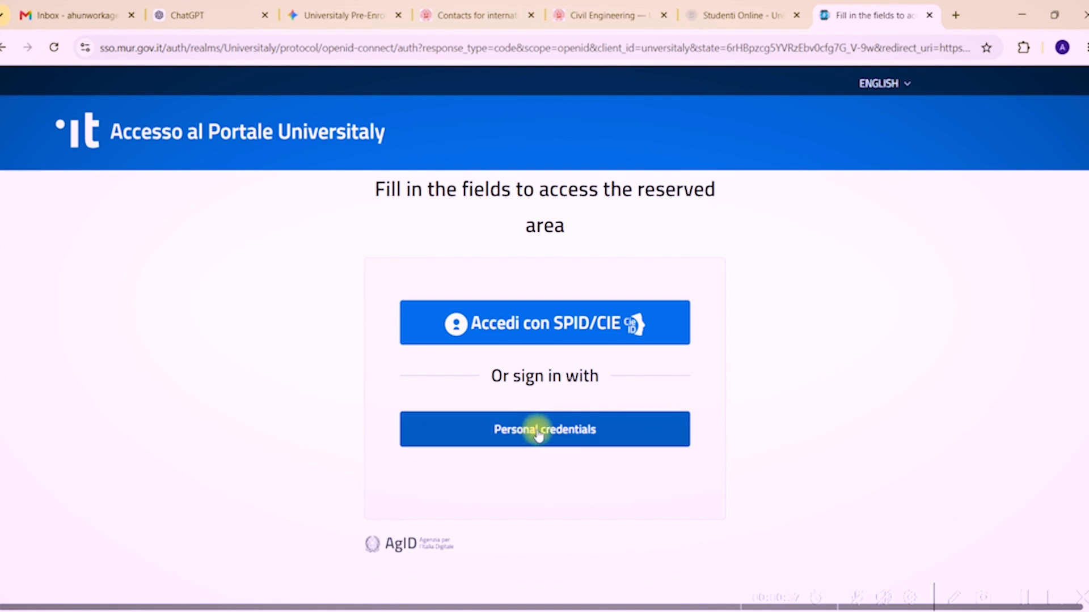
click(546, 434)
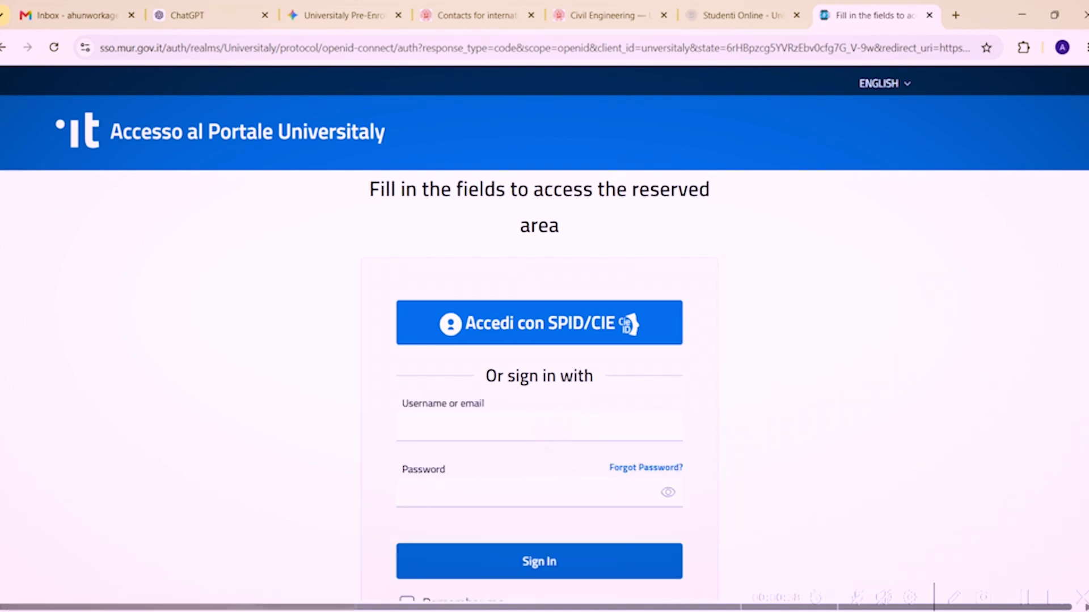
scroll(546, 434, down, 1)
scroll(680, 442, down, 1)
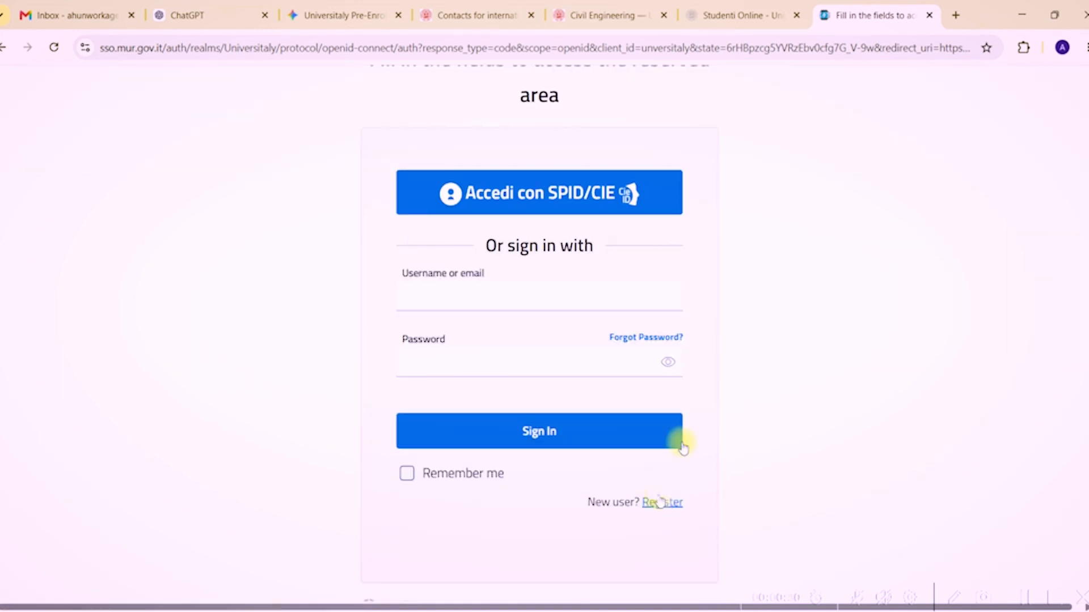
click(675, 504)
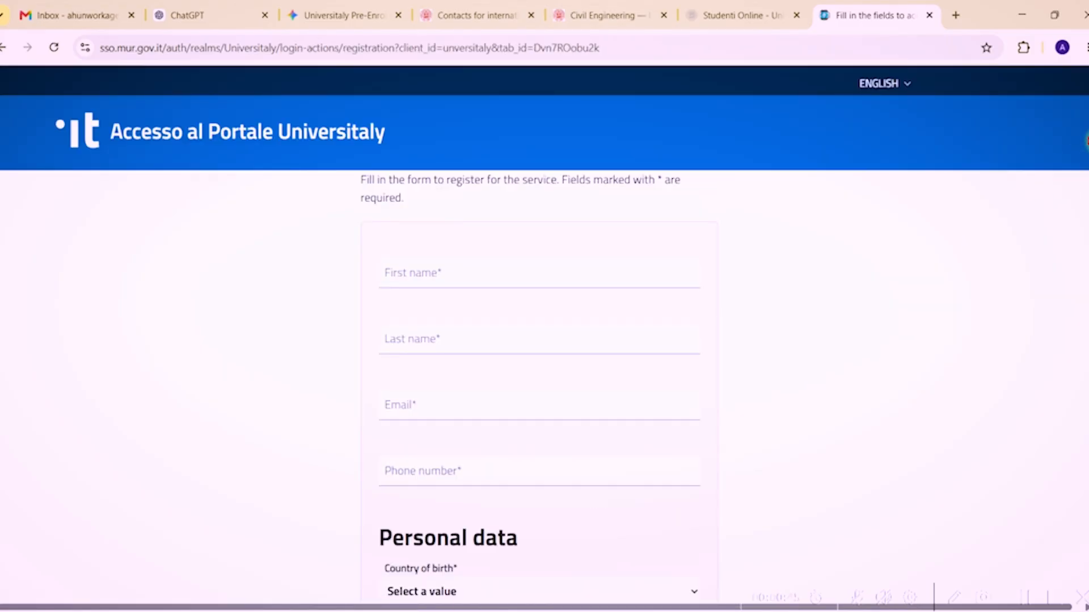
Search 'et' in the registration form's Citizenship list and choose ETIOPIA.
scroll(1086, 141, down, 1)
scroll(1086, 153, down, 1)
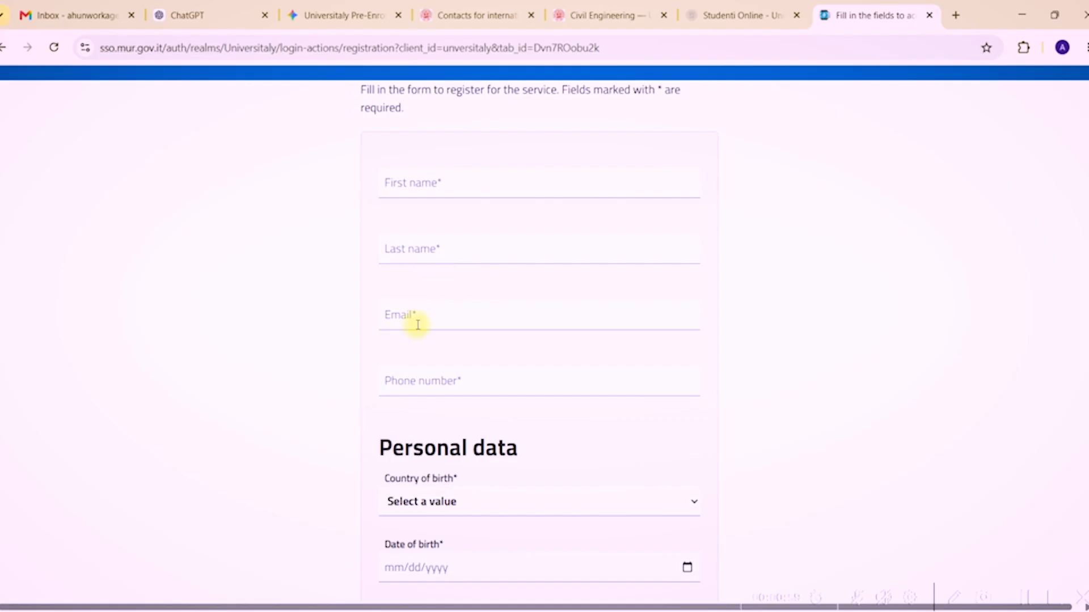
scroll(418, 324, down, 2)
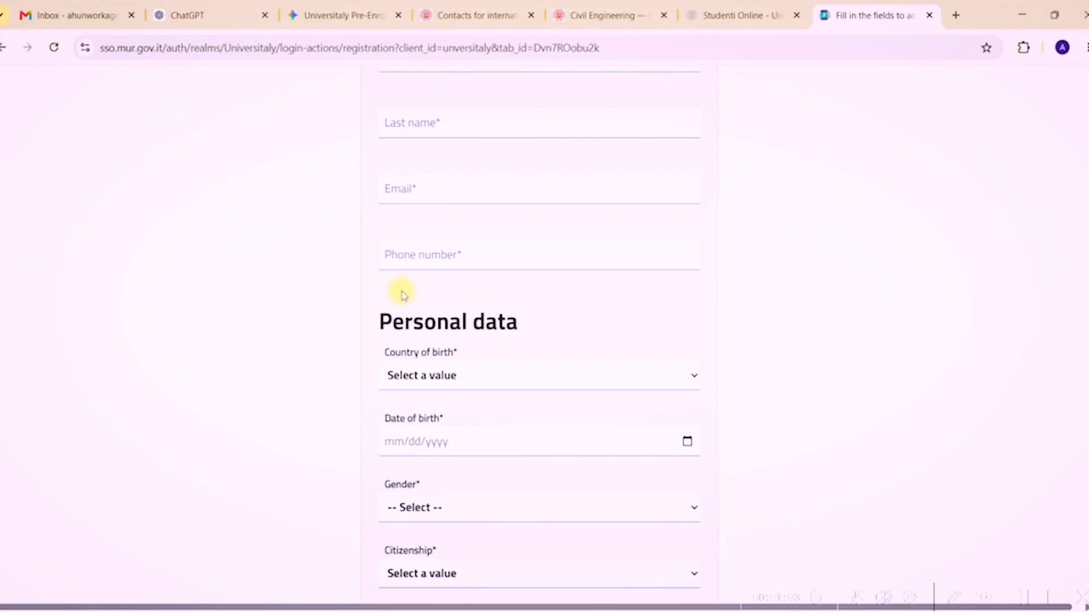
scroll(478, 267, down, 2)
scroll(389, 212, down, 1)
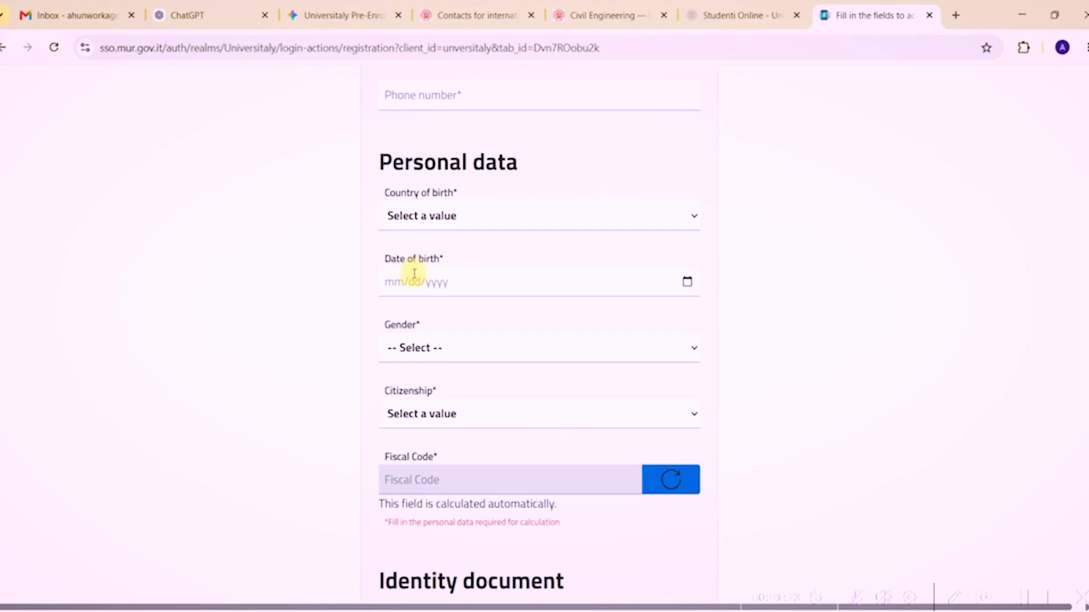
scroll(341, 309, down, 1)
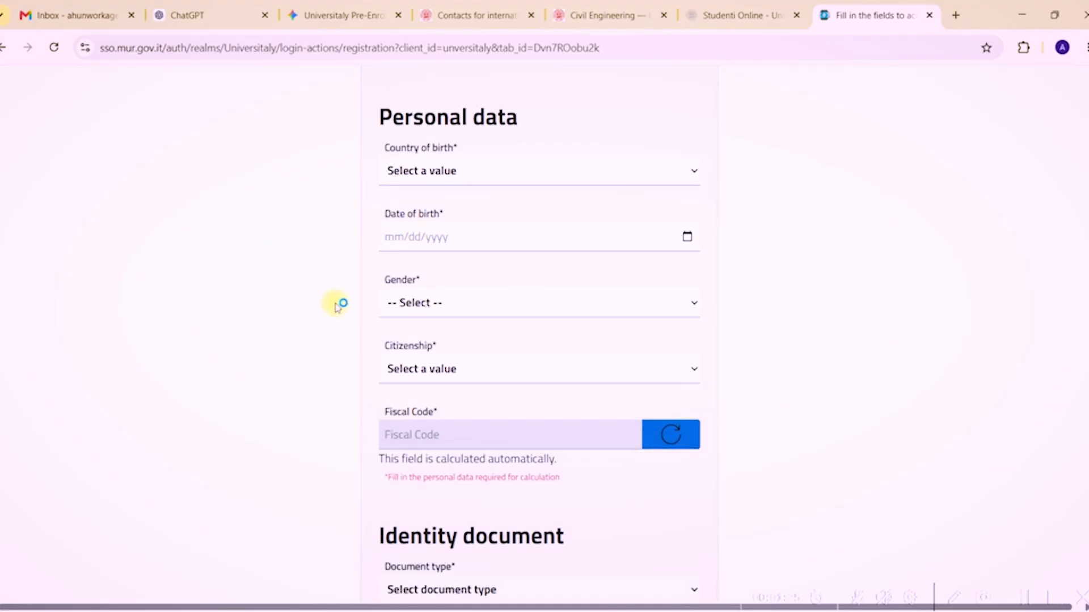
click(433, 302)
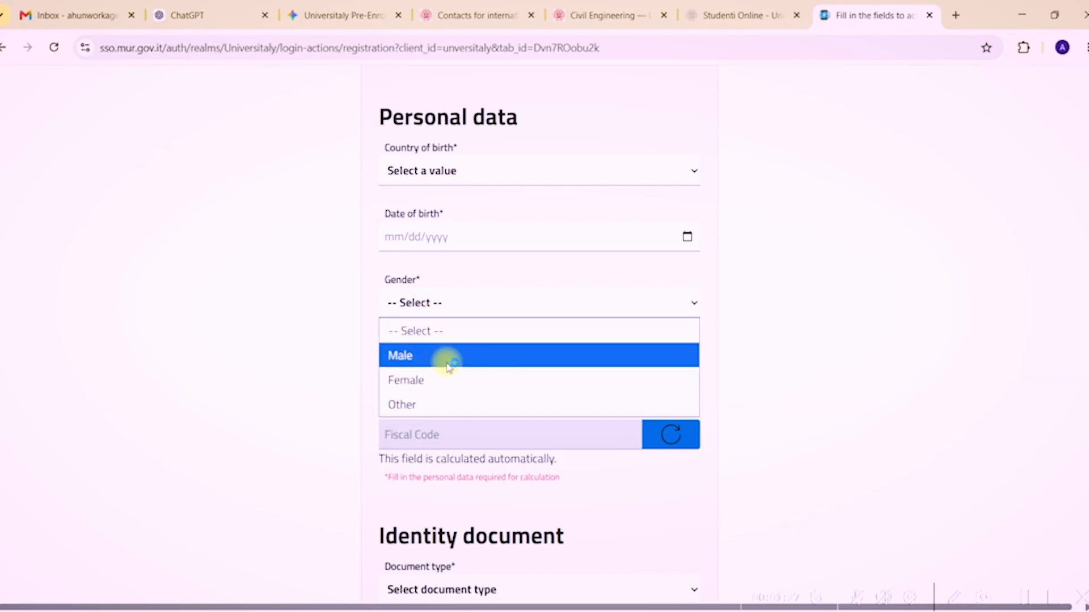
click(498, 262)
click(450, 370)
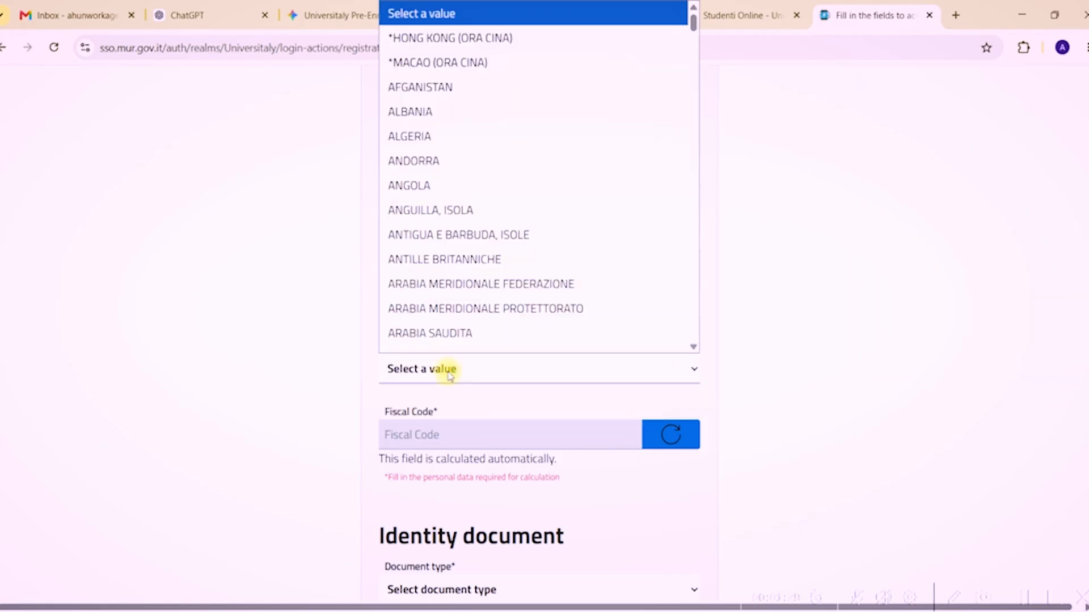
scroll(453, 306, down, 1)
text(e)
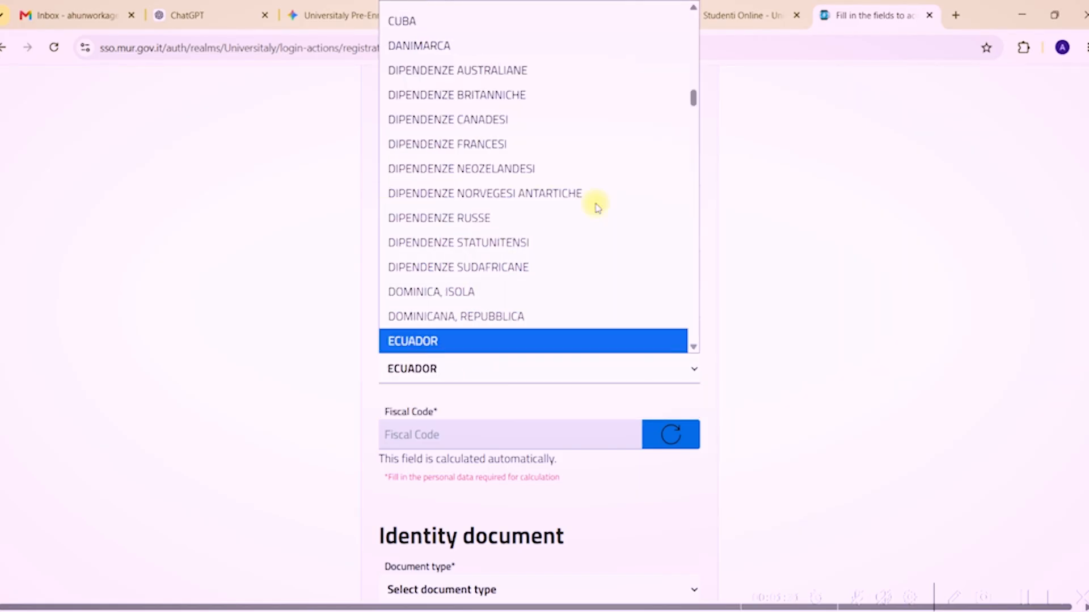
text(t)
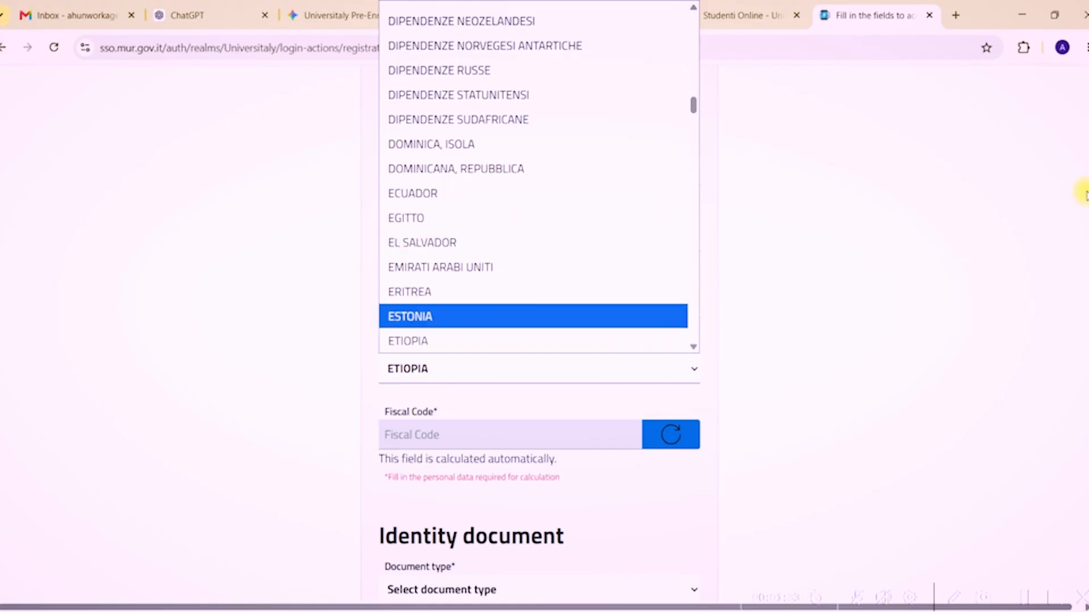
click(1083, 199)
scroll(1082, 219, down, 3)
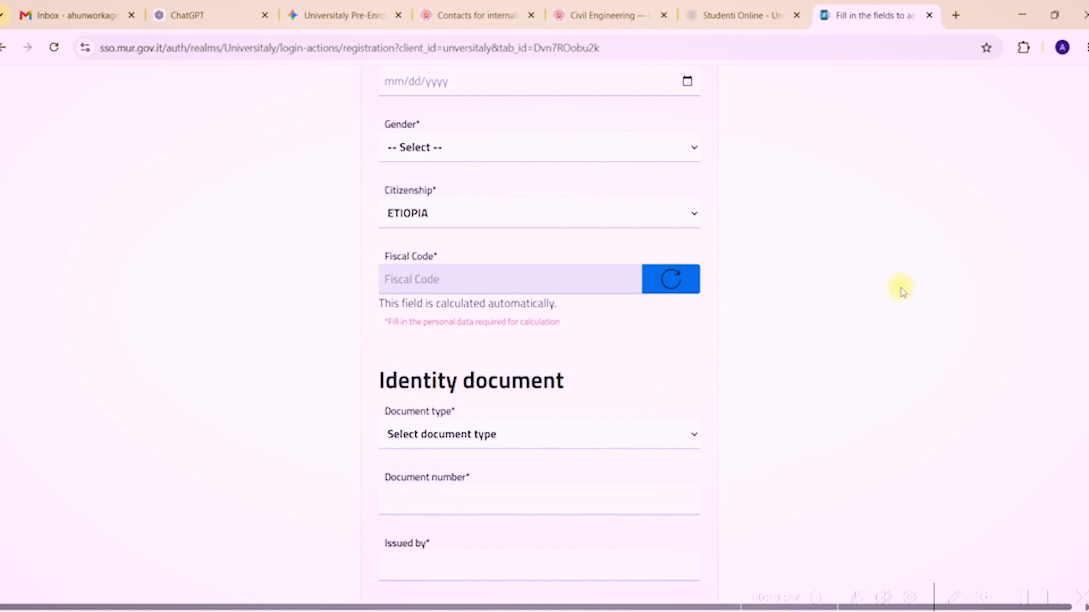
scroll(1043, 259, down, 5)
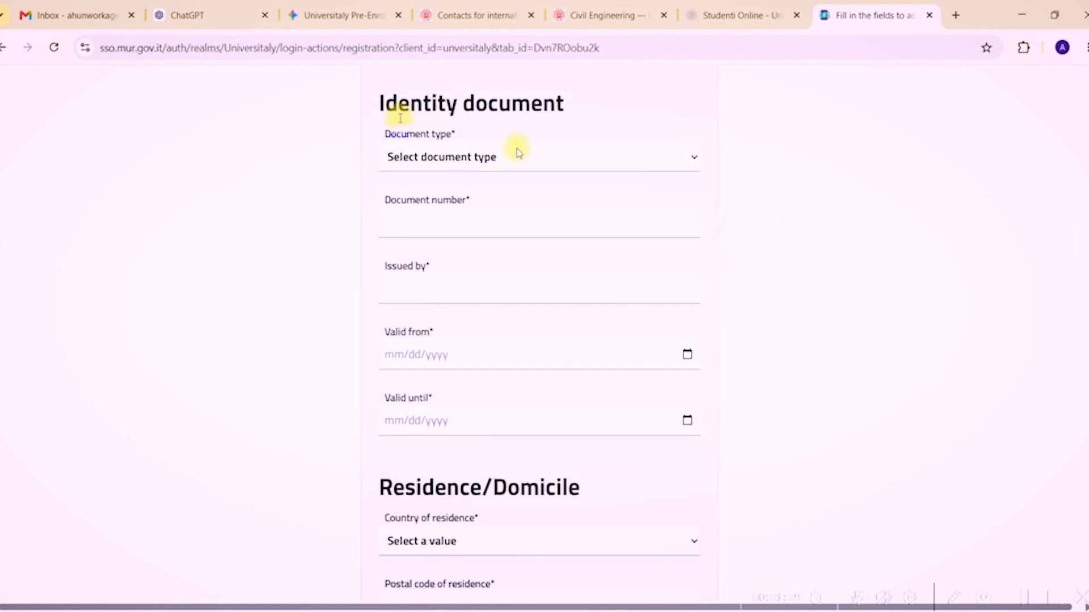
click(495, 158)
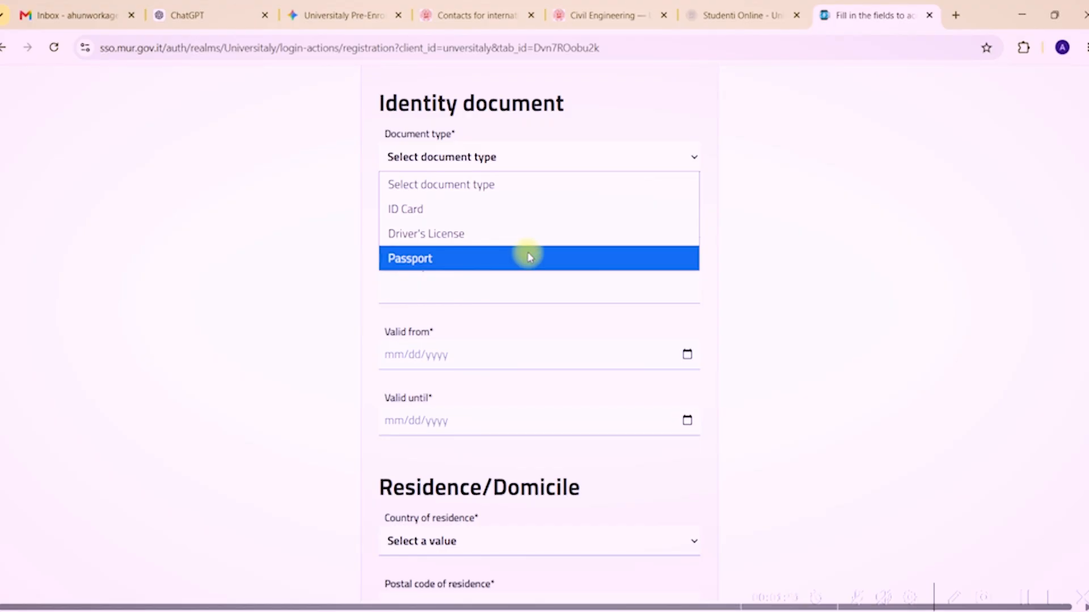
click(733, 223)
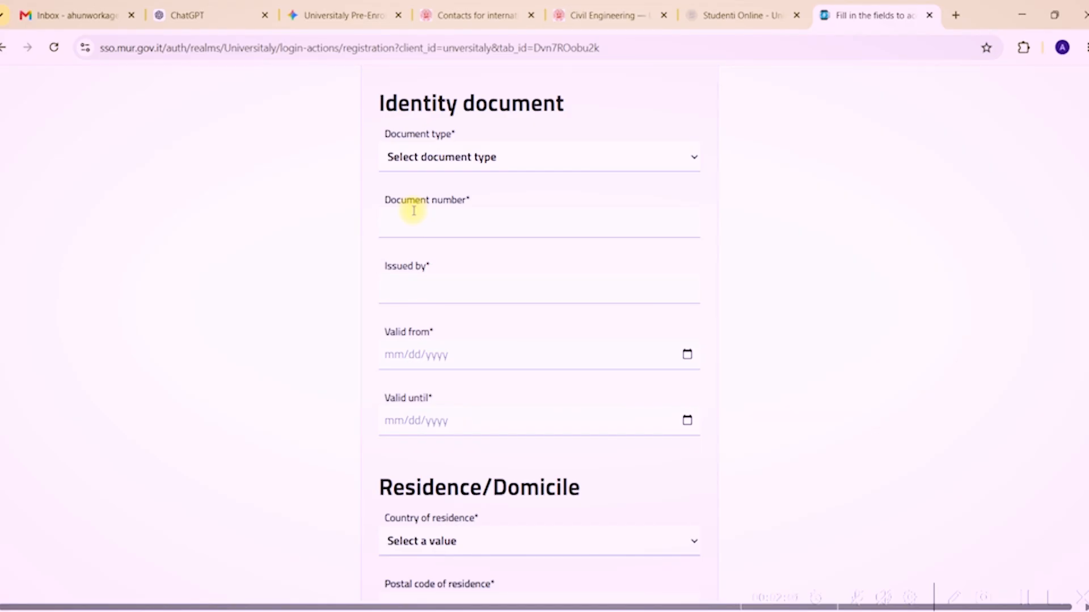
click(468, 300)
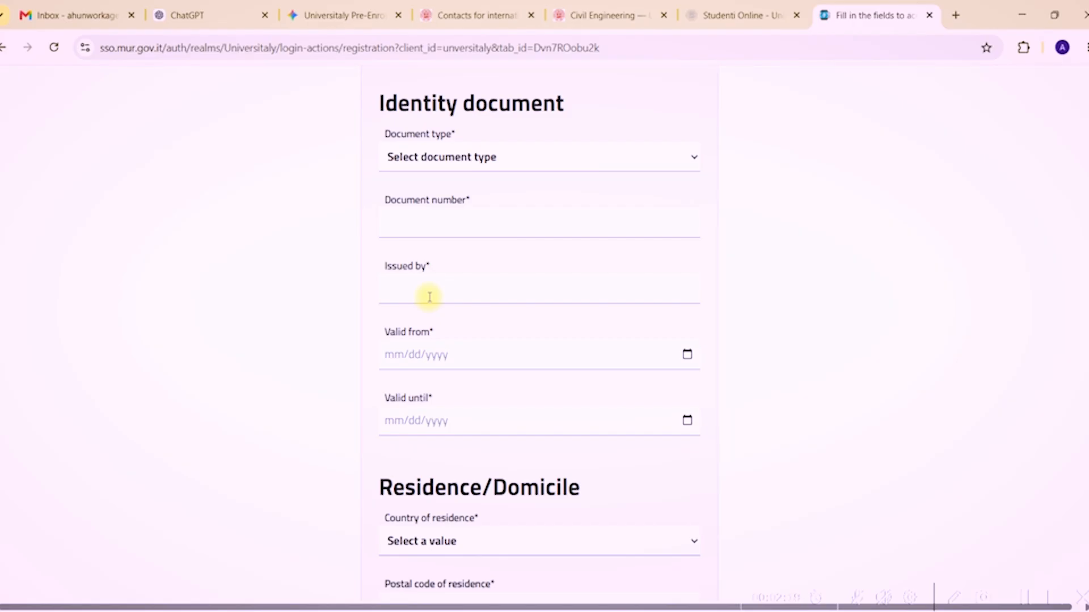
scroll(735, 320, down, 2)
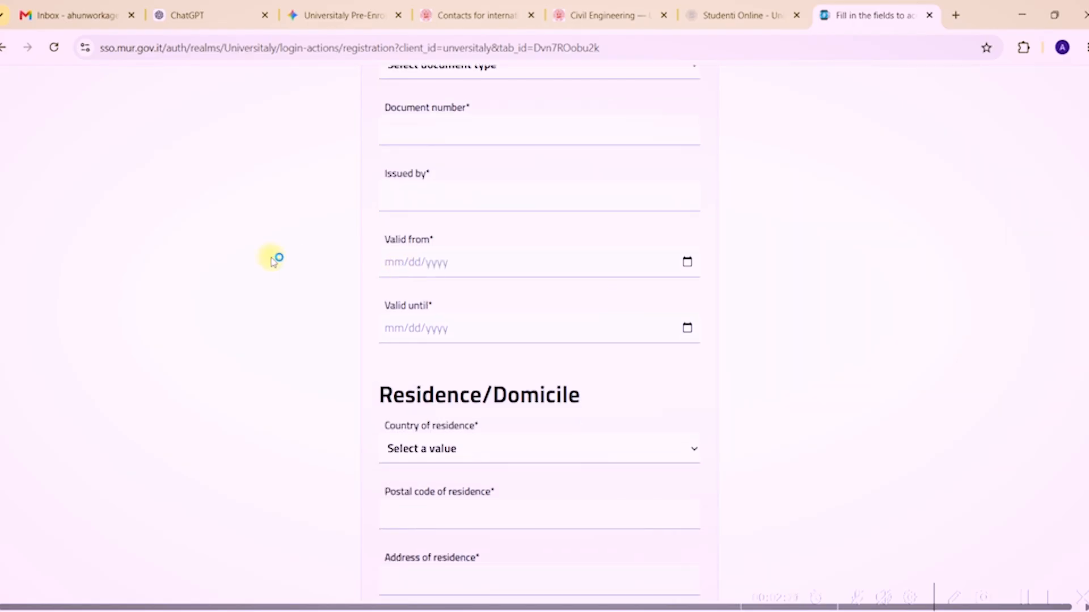
click(370, 259)
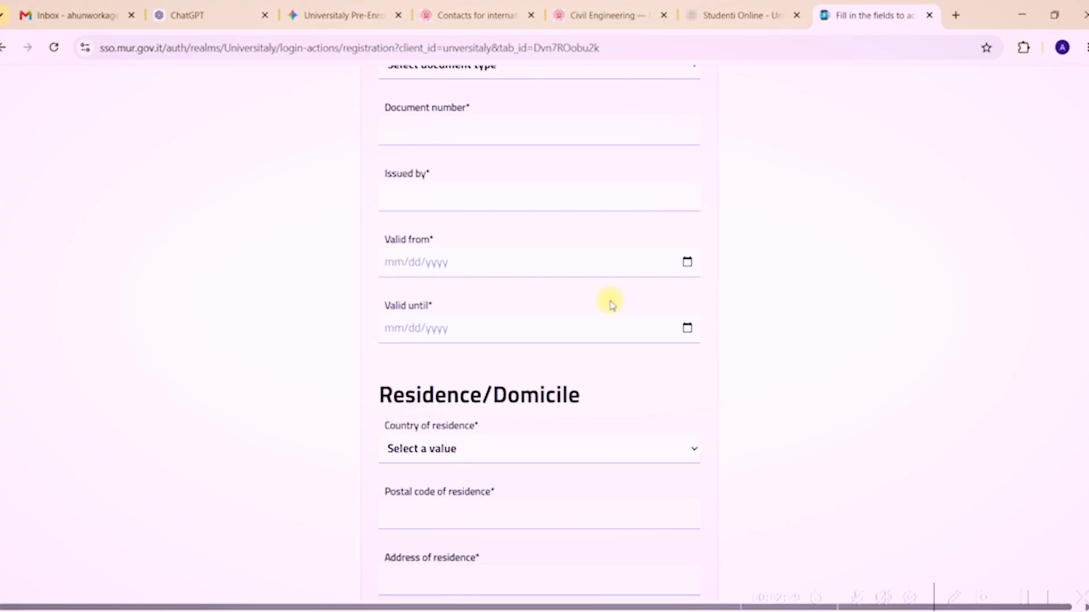
scroll(610, 301, down, 1)
scroll(539, 332, down, 3)
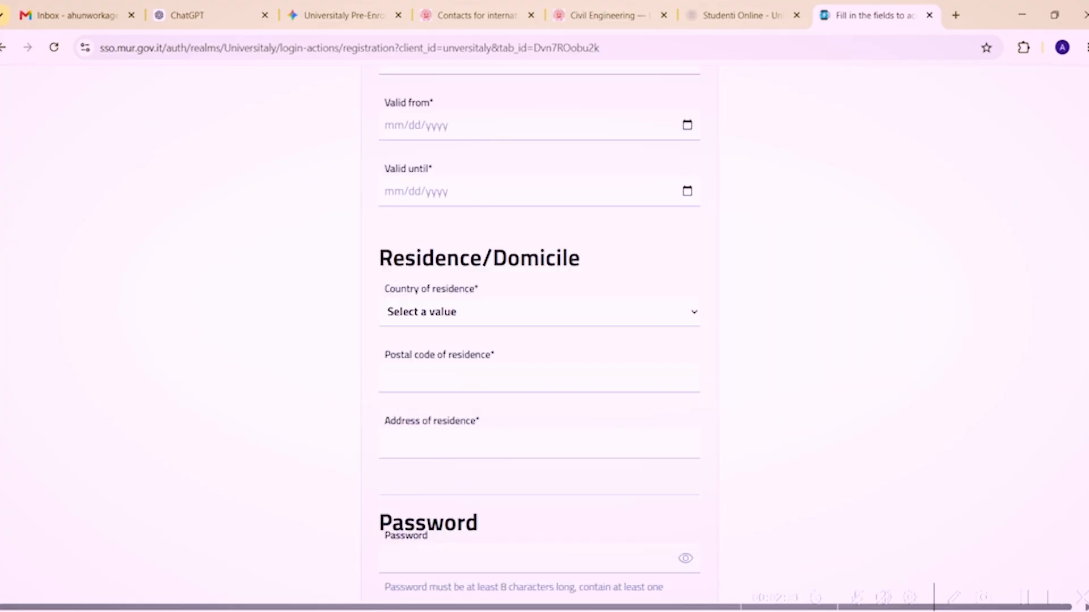
scroll(540, 332, down, 1)
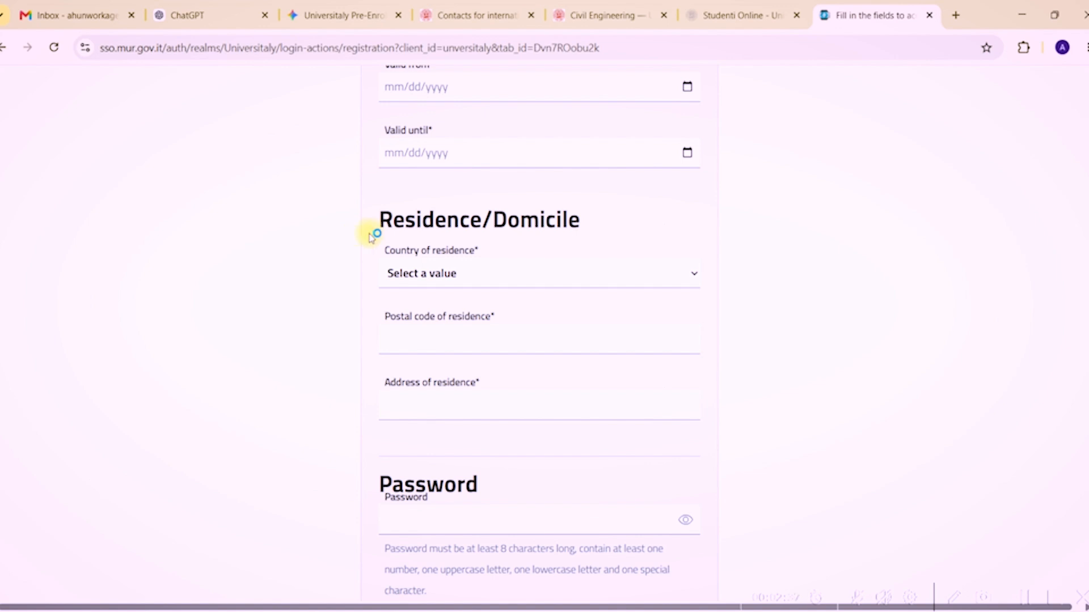
Set the country of residence to ETIOPIA with postal code 0000.
click(442, 274)
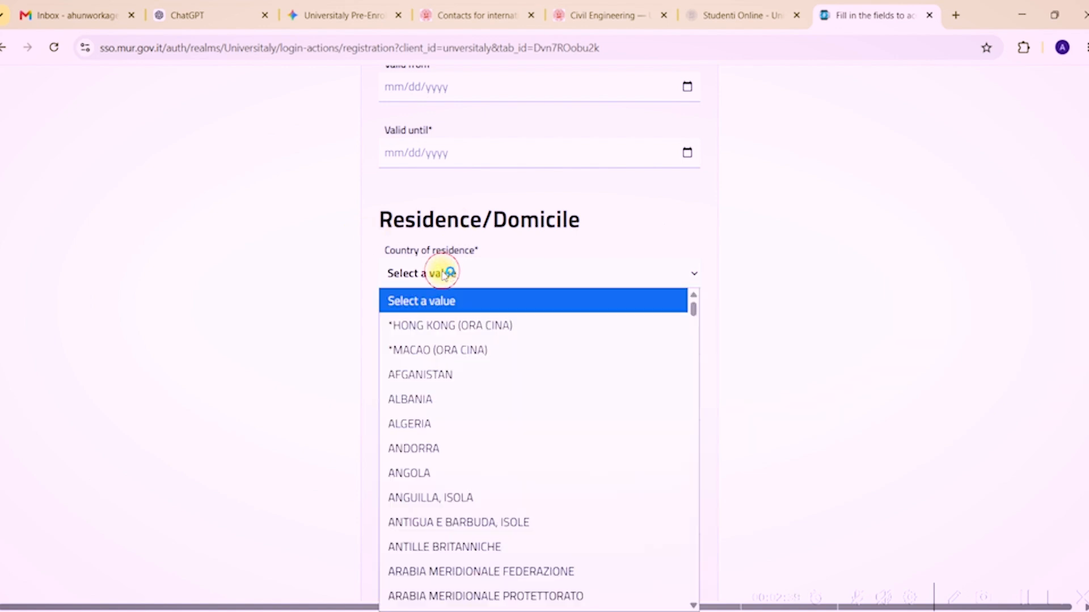
text(et)
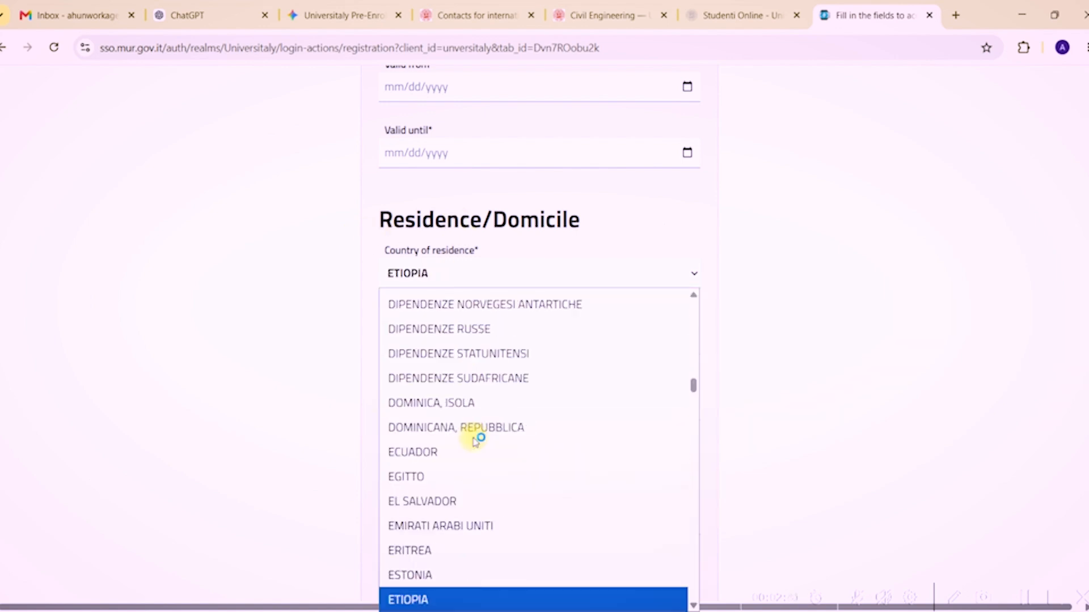
click(814, 335)
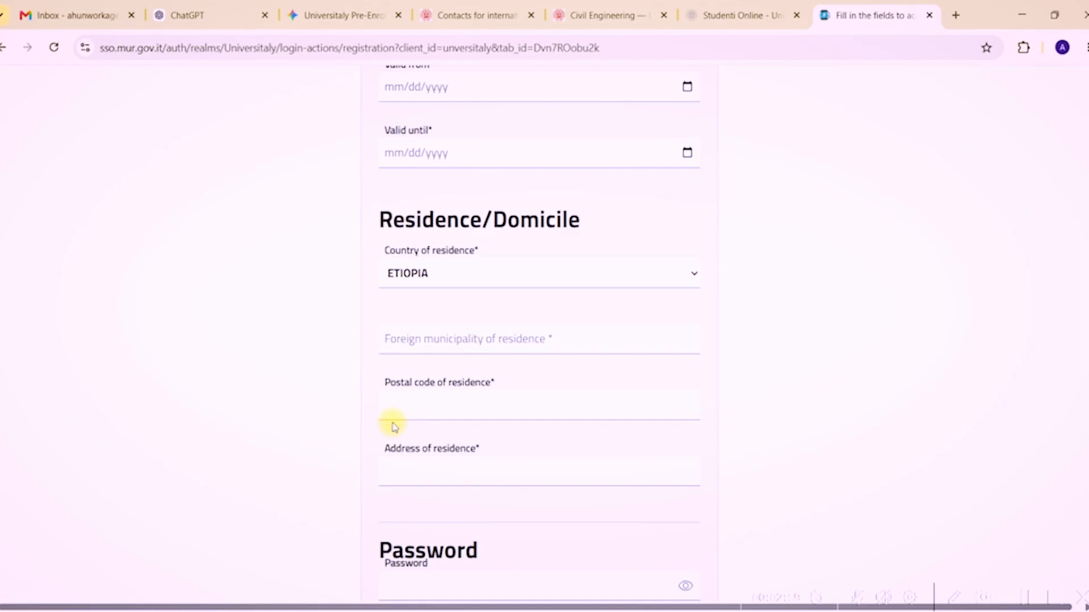
click(519, 414)
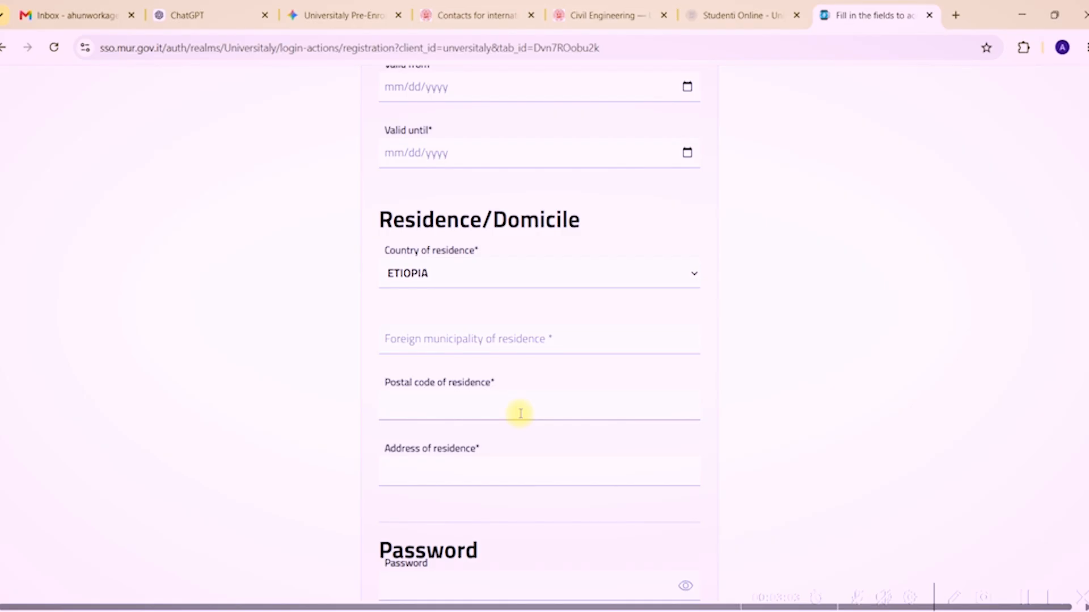
text(0000)
Accept the browser's suggested strong password for the new account.
scroll(1086, 395, down, 3)
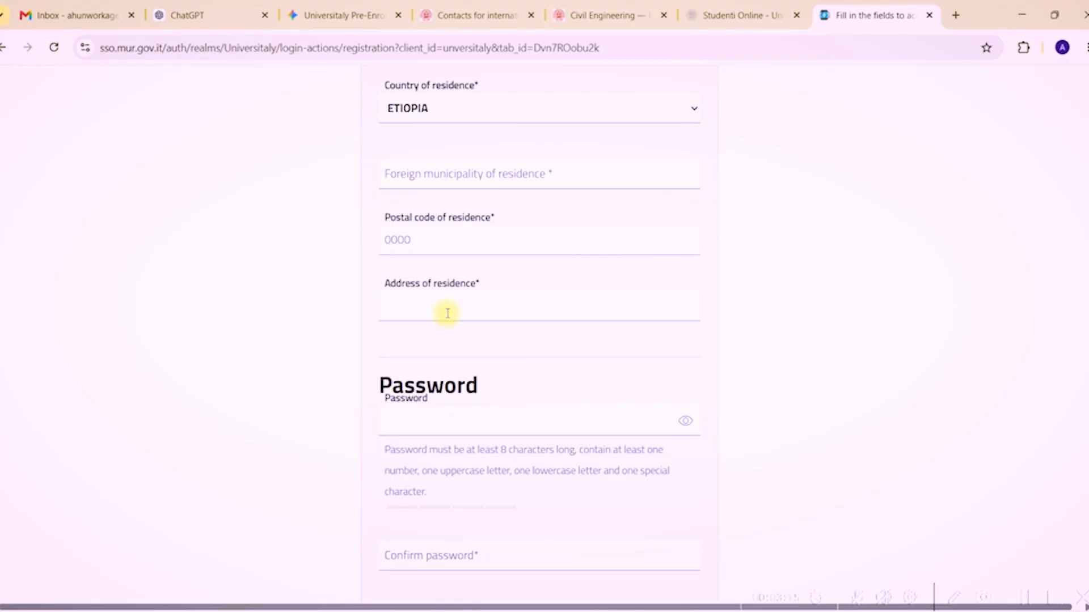
scroll(1042, 409, down, 3)
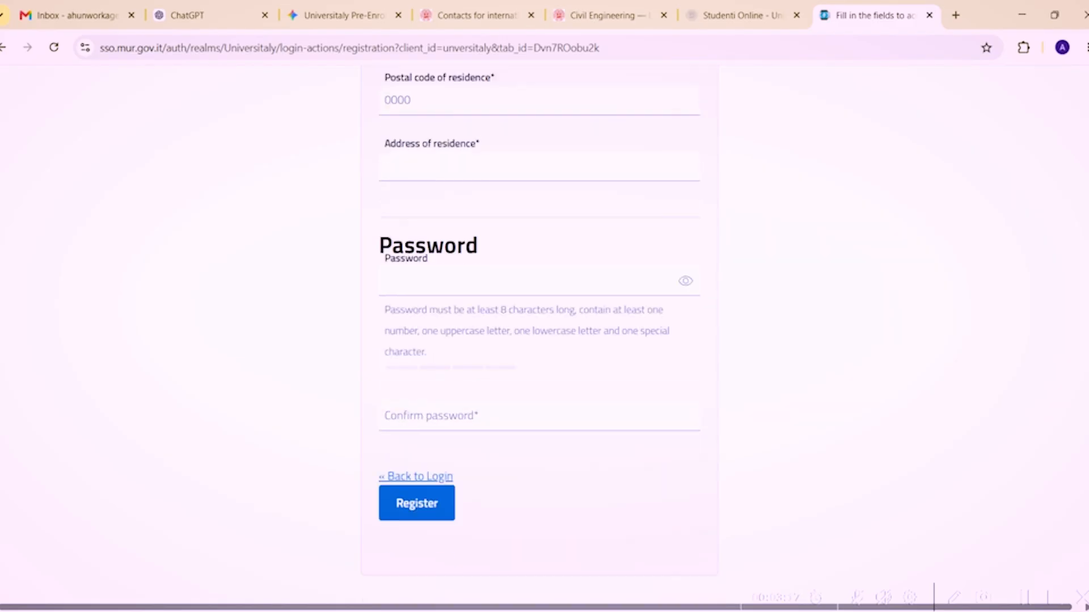
click(448, 255)
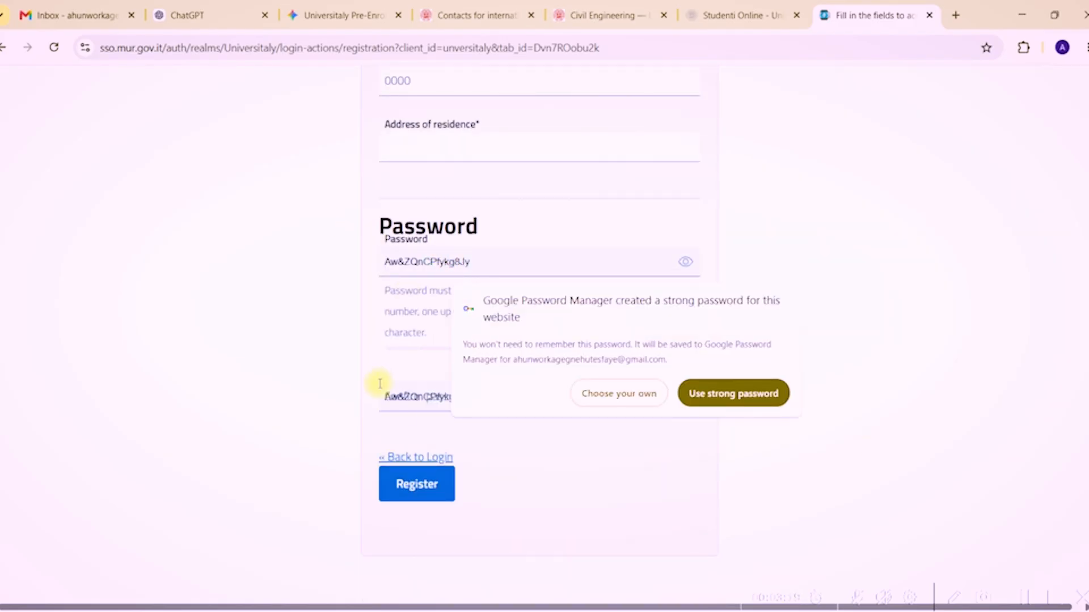
click(416, 406)
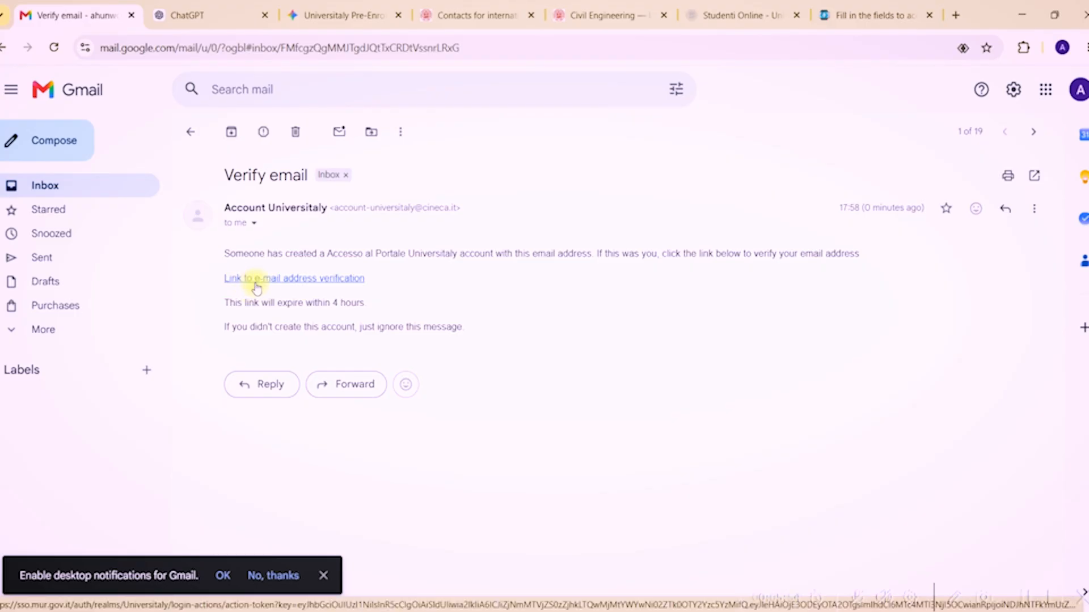
Follow the e-mail verification link and close the leftover error tabs.
click(256, 279)
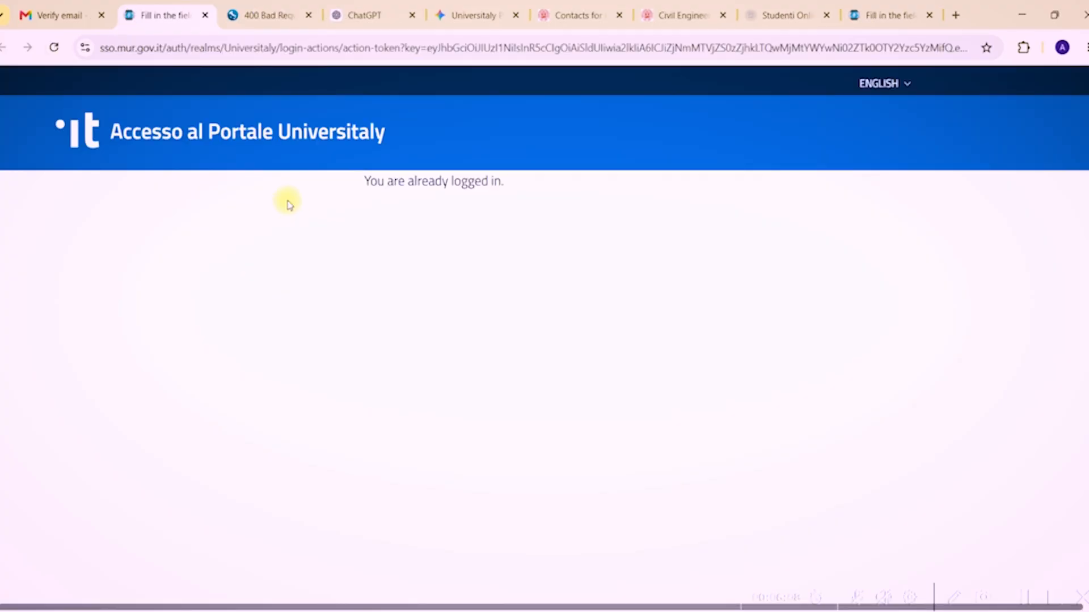
click(282, 10)
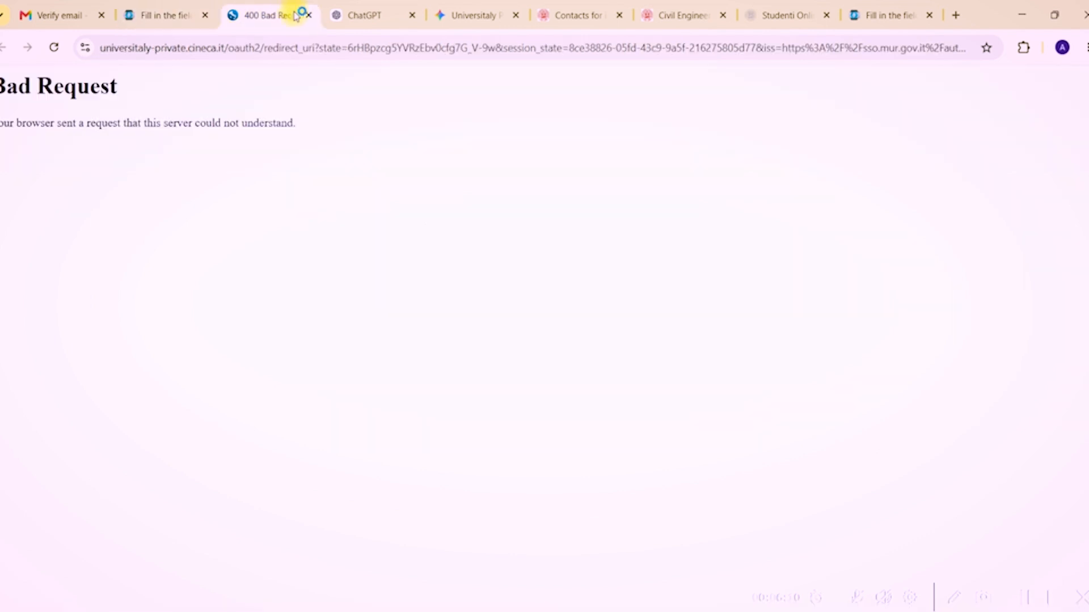
click(309, 16)
Return to the Universitaly dashboard and switch it to English.
click(870, 17)
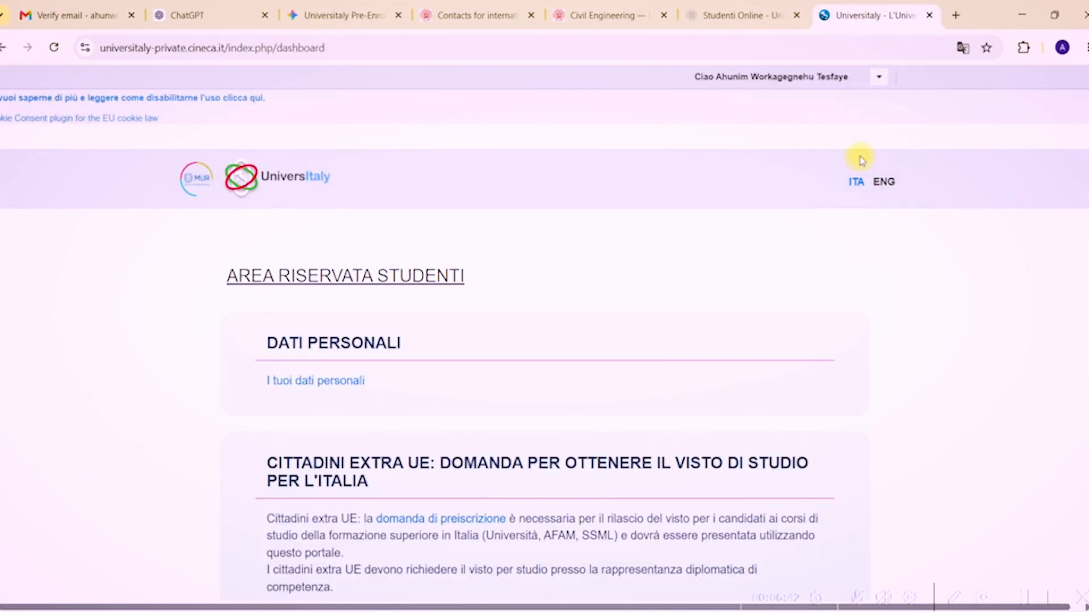
click(886, 182)
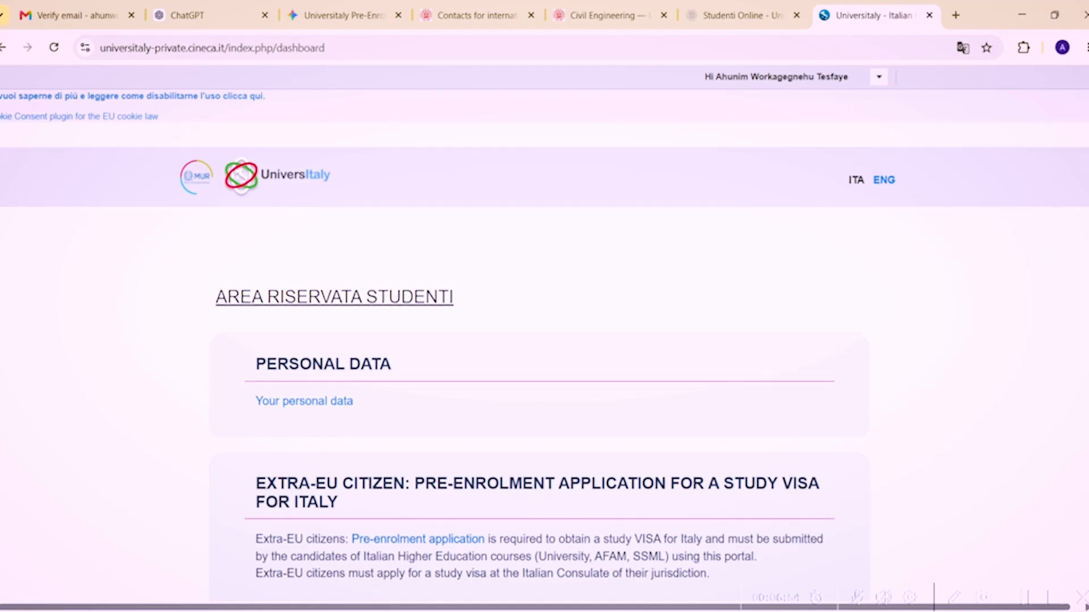
scroll(1083, 146, down, 6)
scroll(828, 214, up, 6)
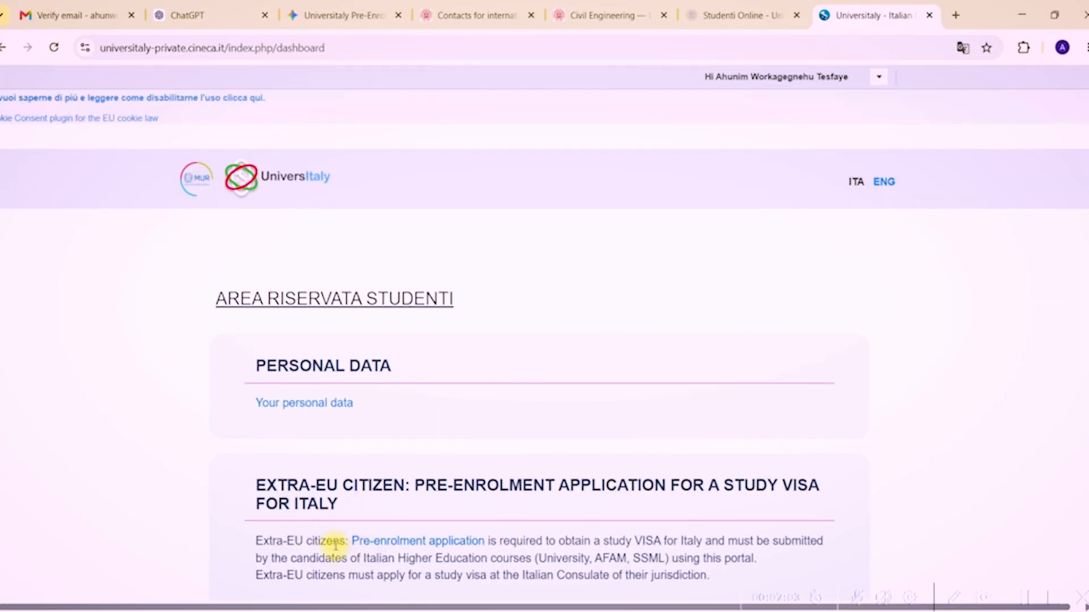
Open the pre-enrolment applications page in English and start a new application.
click(394, 542)
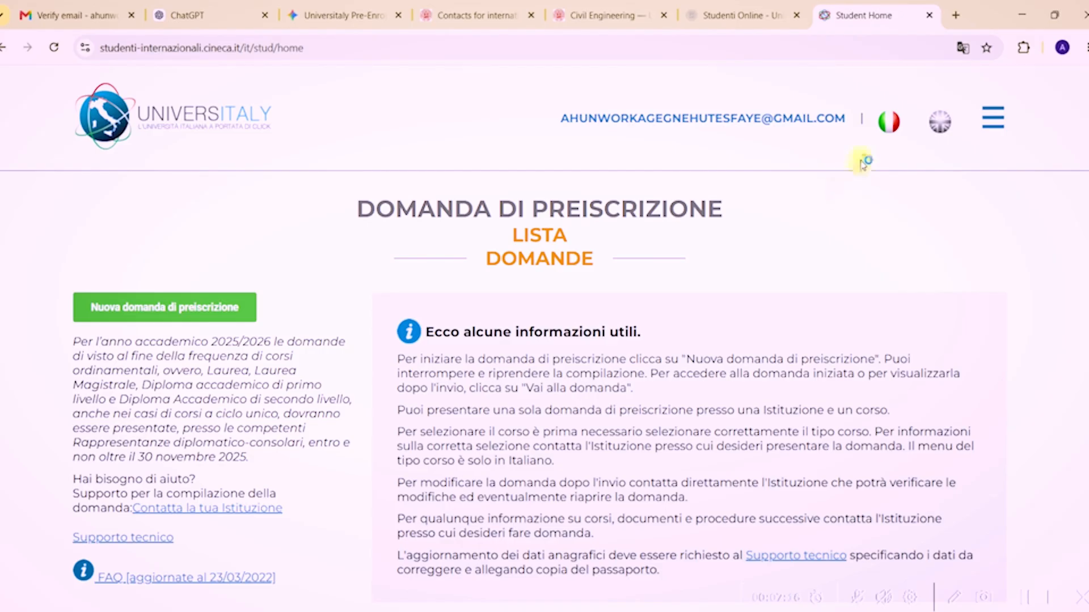
click(941, 123)
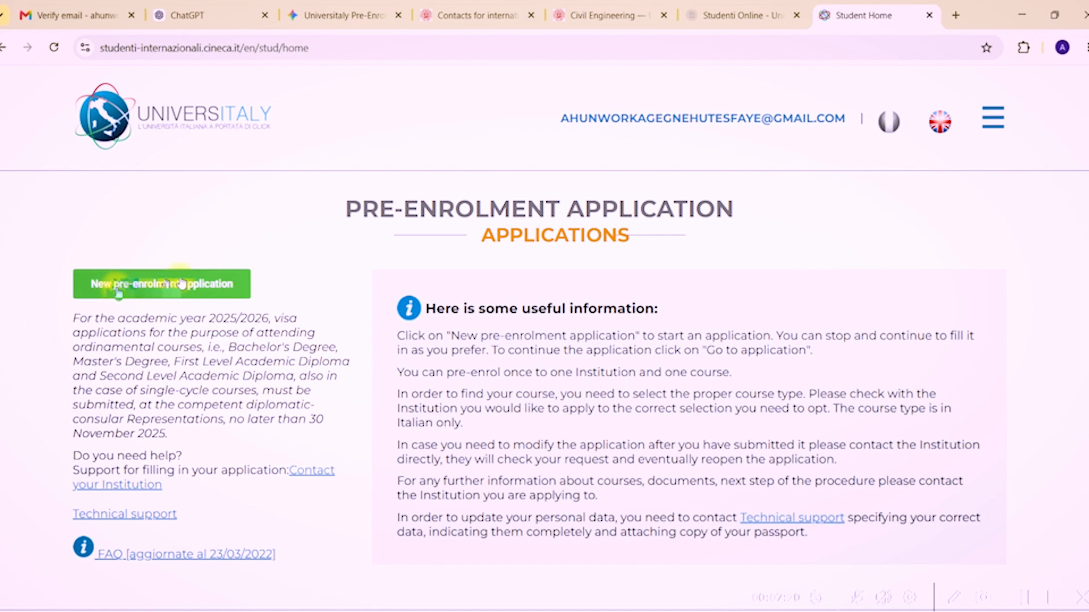
click(140, 285)
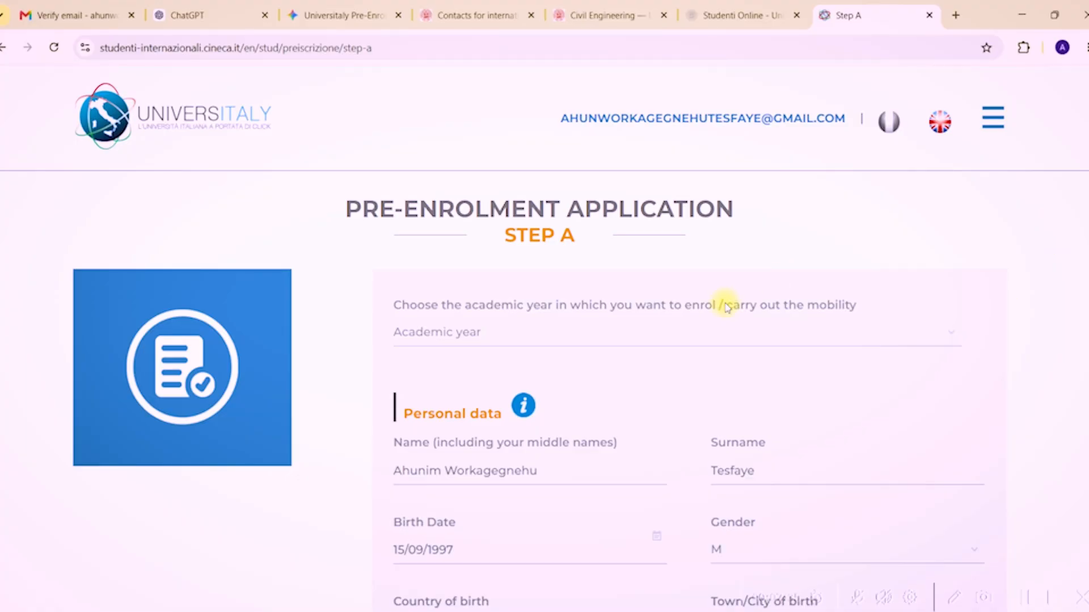
Set the Step A academic year to 2026/2027.
scroll(729, 327, down, 3)
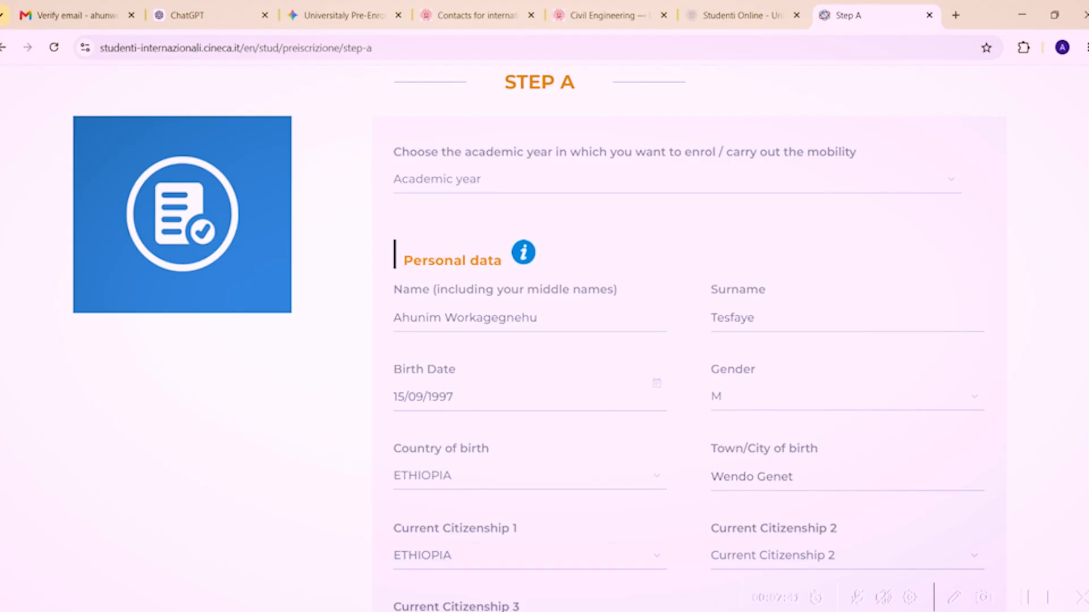
scroll(580, 340, down, 3)
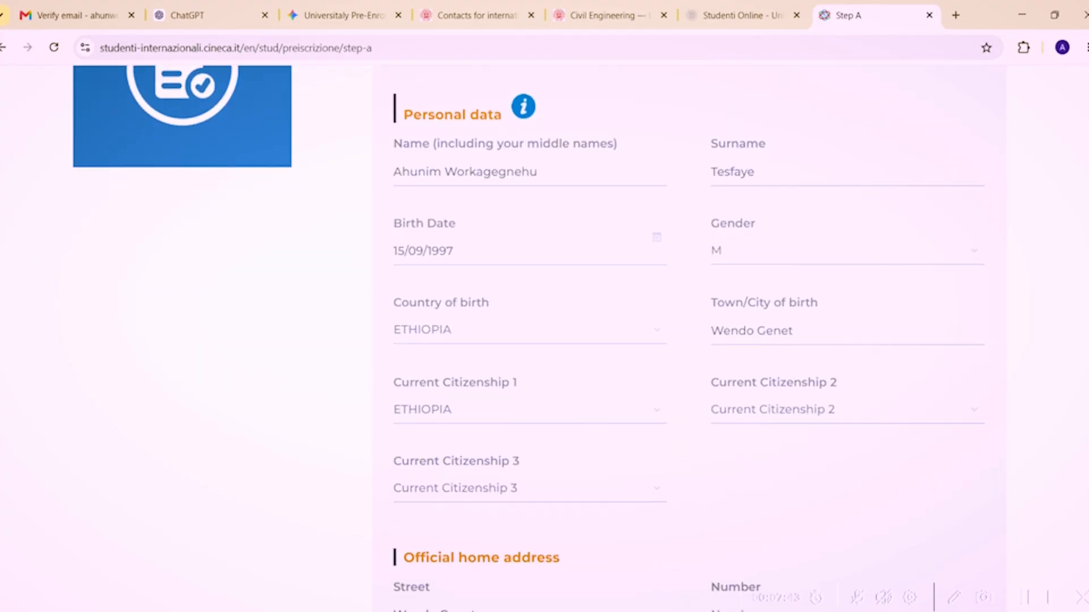
scroll(580, 340, down, 1)
scroll(580, 340, up, 2)
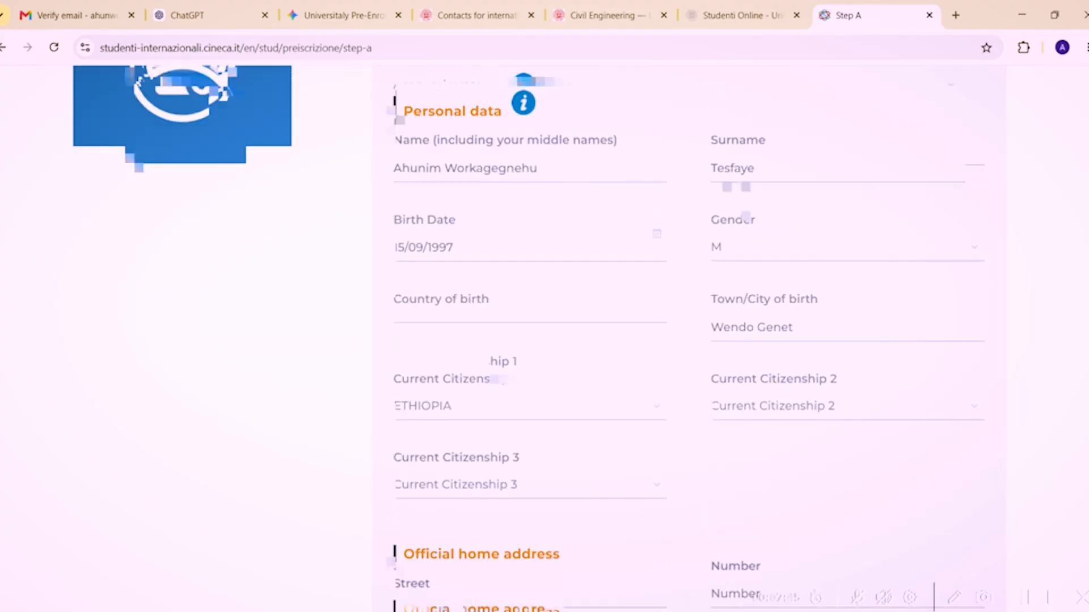
scroll(544, 340, up, 4)
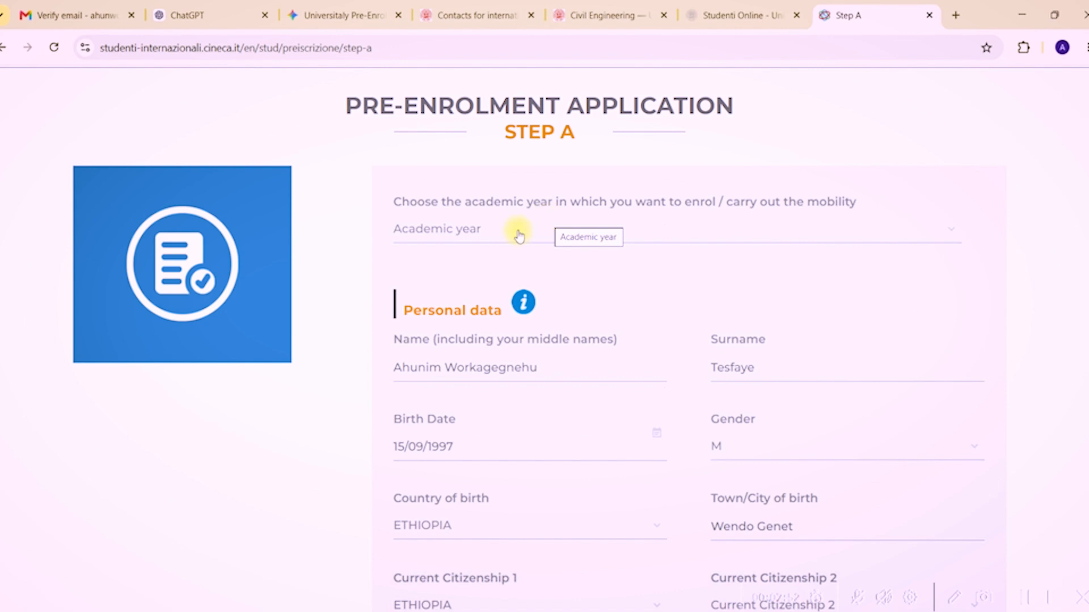
click(516, 230)
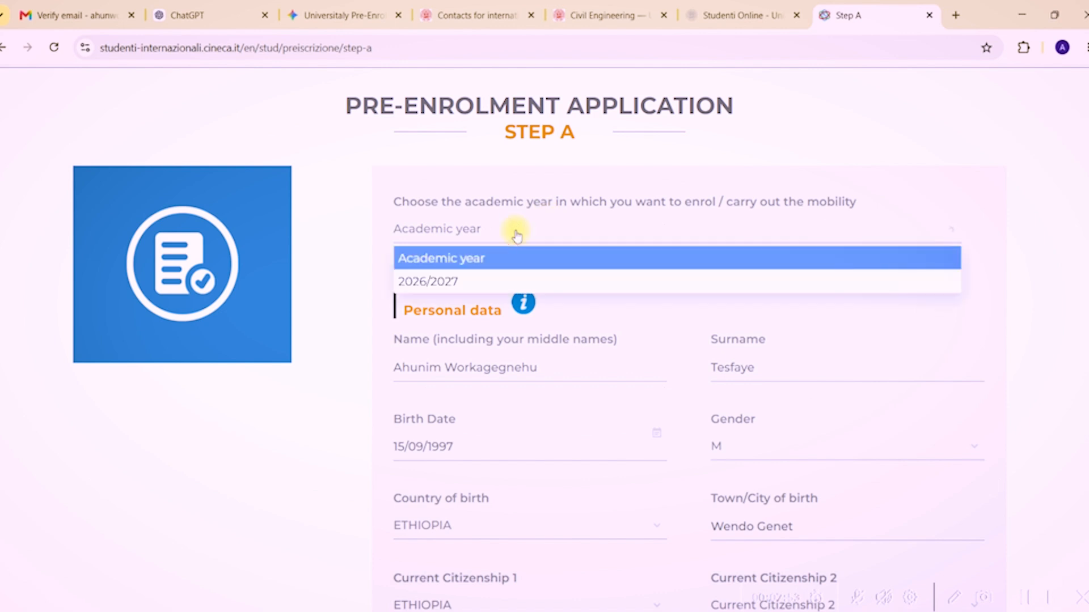
click(447, 283)
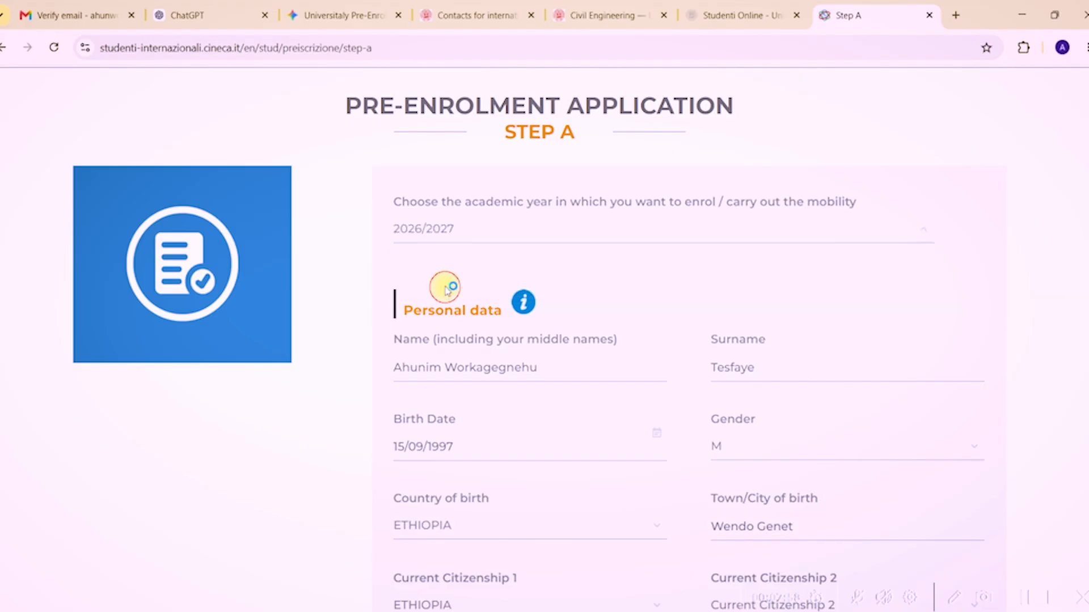
Enter house number 06 in the home address and scroll to the end of Step A.
scroll(588, 255, down, 1)
scroll(544, 340, down, 2)
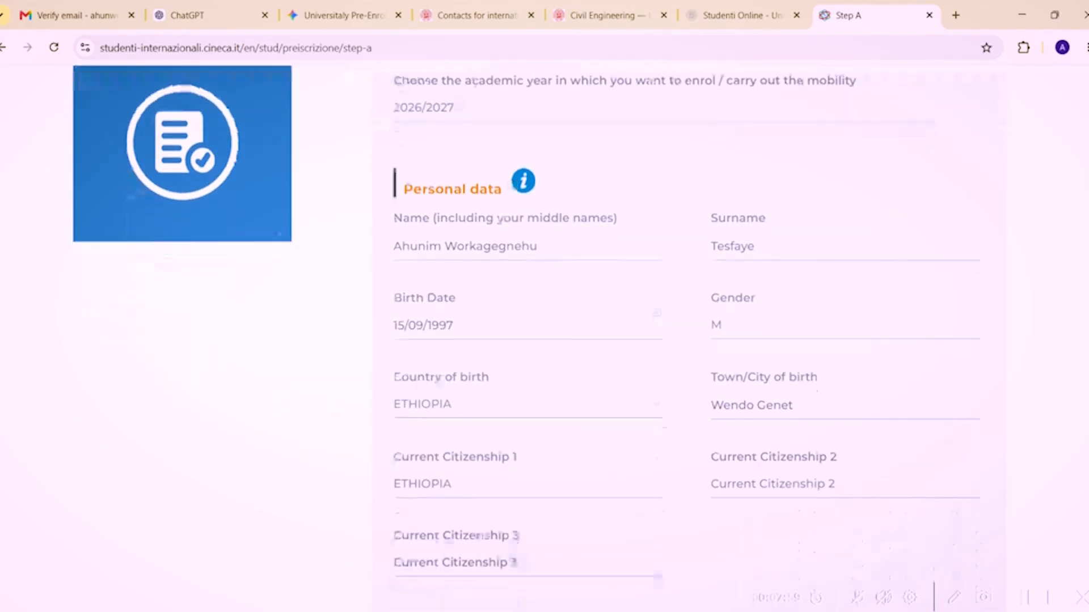
scroll(544, 341, down, 3)
scroll(545, 340, down, 3)
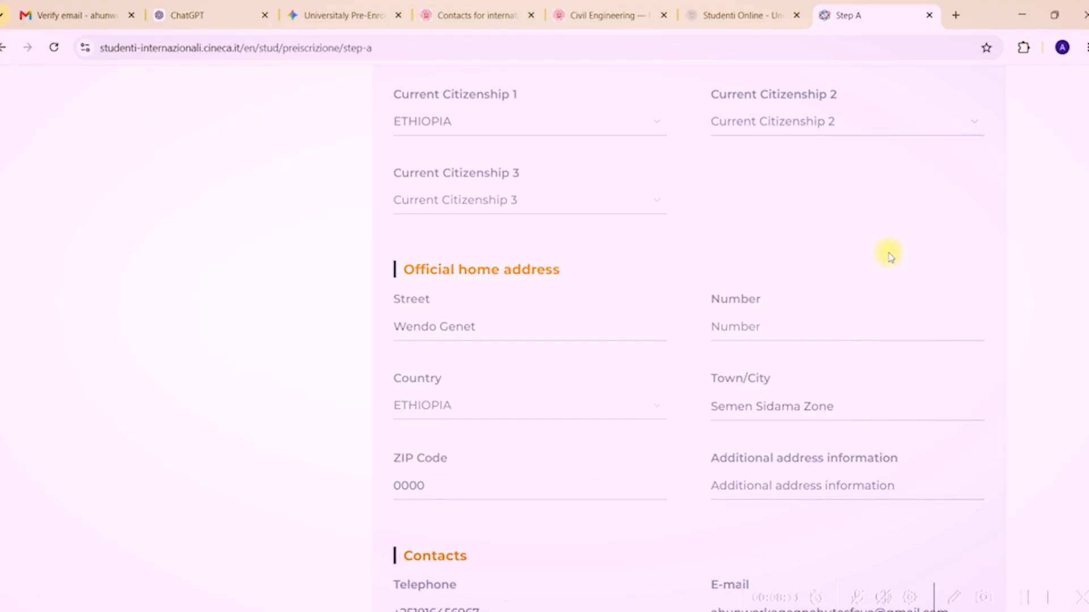
text(06)
scroll(1052, 326, down, 3)
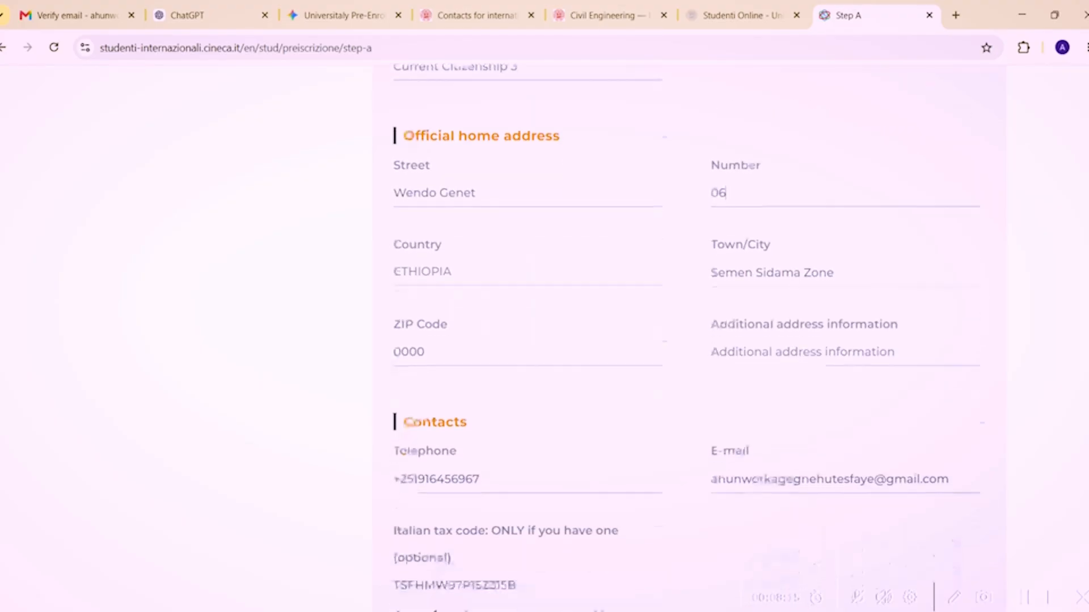
scroll(720, 219, down, 6)
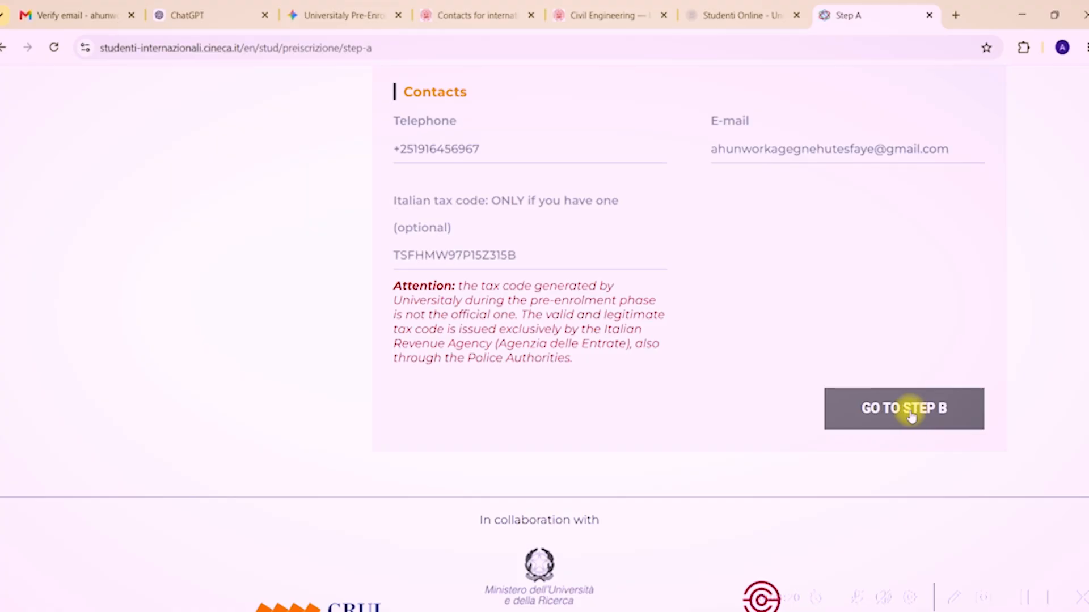
Proceed to Step B and attach Photo.jpg as the face picture.
click(895, 418)
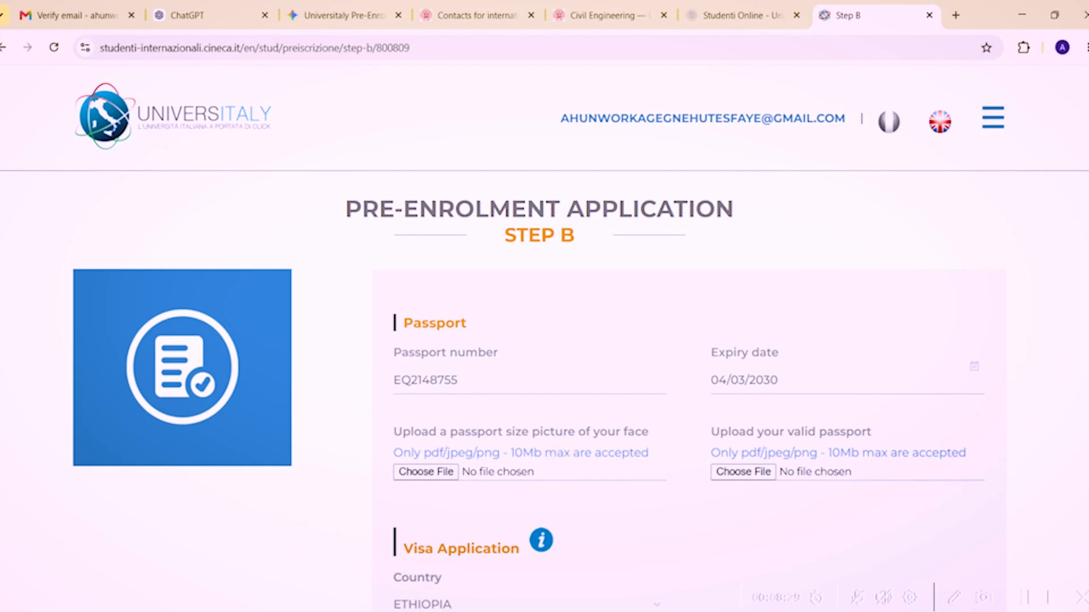
scroll(838, 498, down, 2)
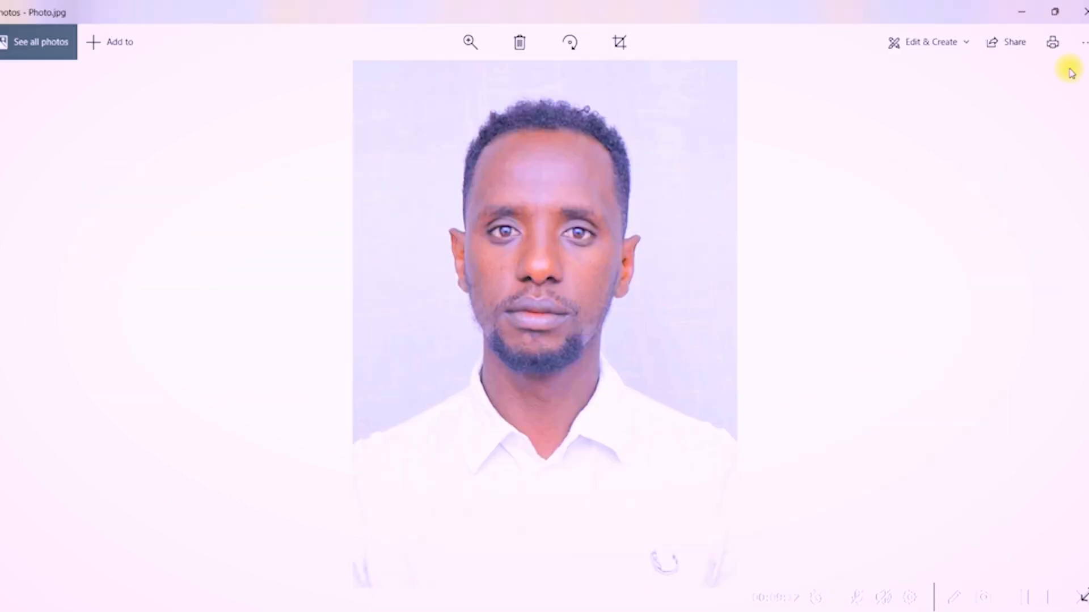
click(1082, 11)
drag(316, 363, 430, 301)
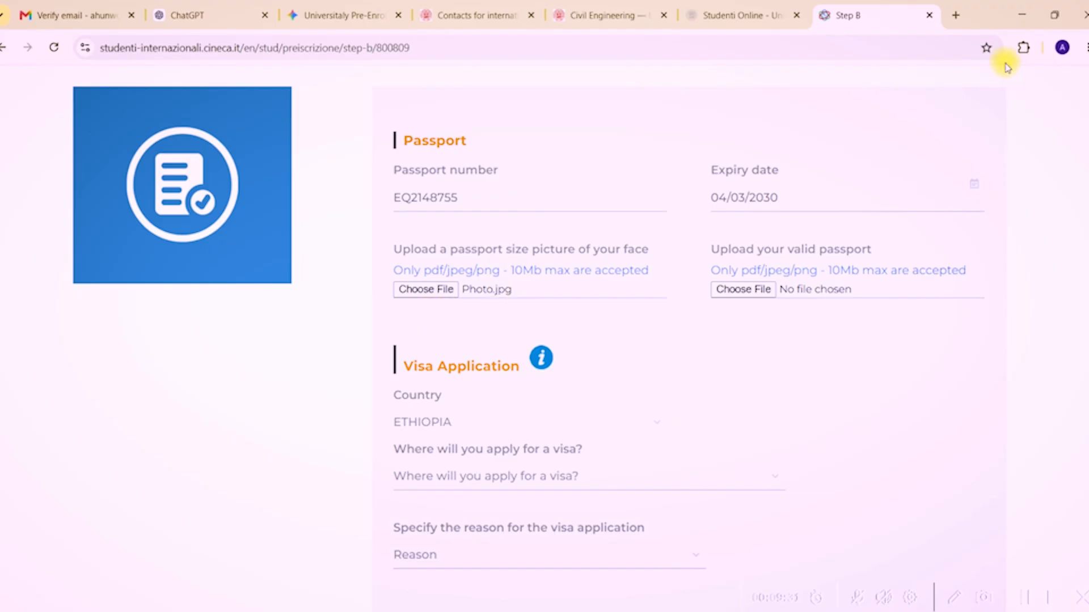
Attach Passport.pdf as the valid passport upload.
click(1020, 16)
click(316, 336)
drag(316, 339, 732, 295)
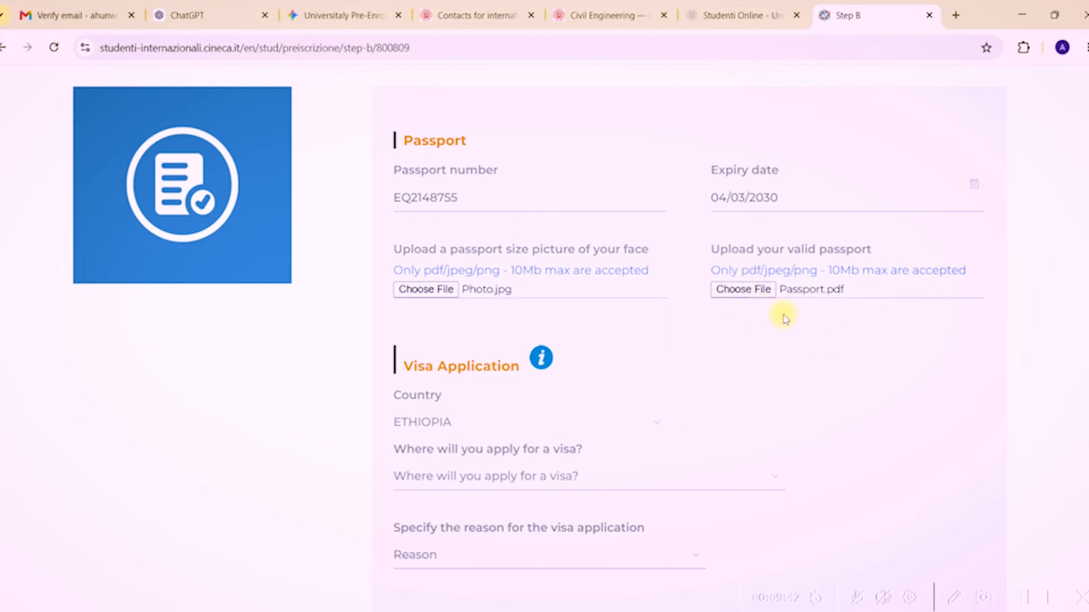
scroll(778, 351, down, 3)
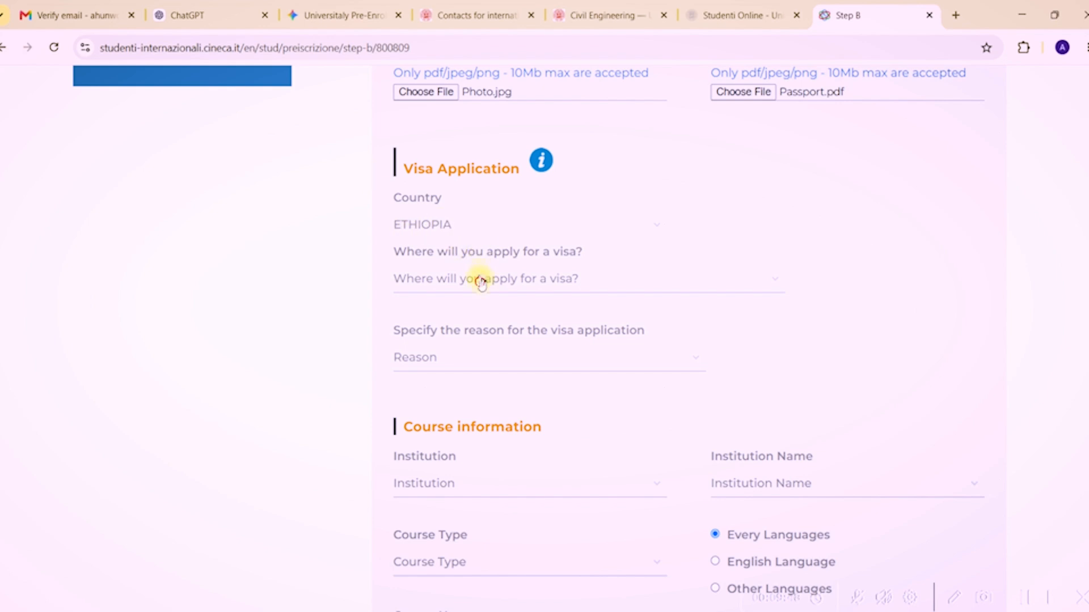
Choose AMBASCIATA ADDIS ABEBA as visa embassy and study-course enrolment as the visa reason.
click(482, 278)
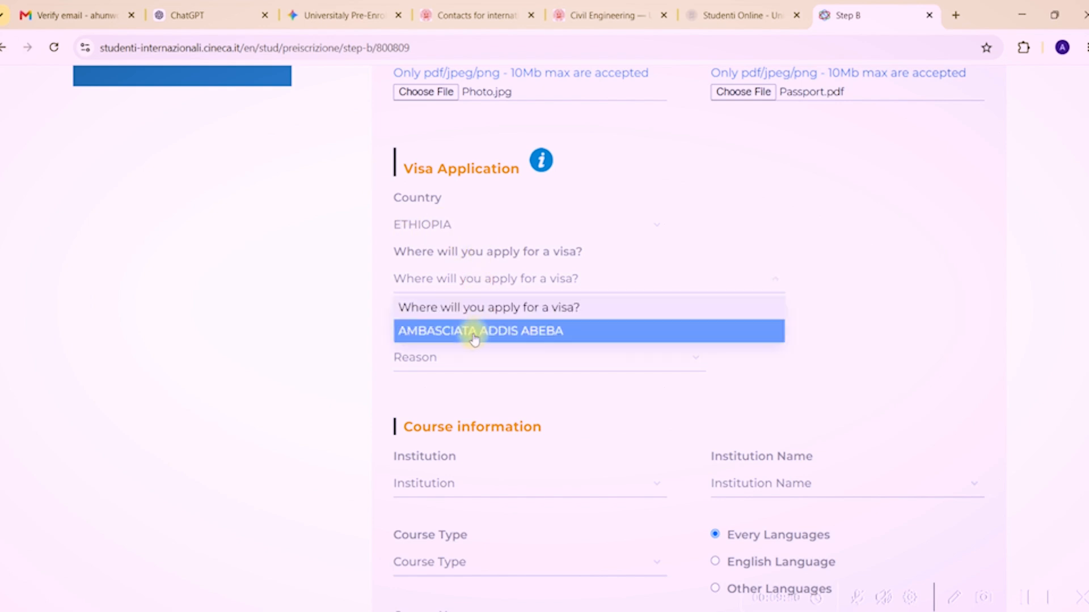
click(475, 335)
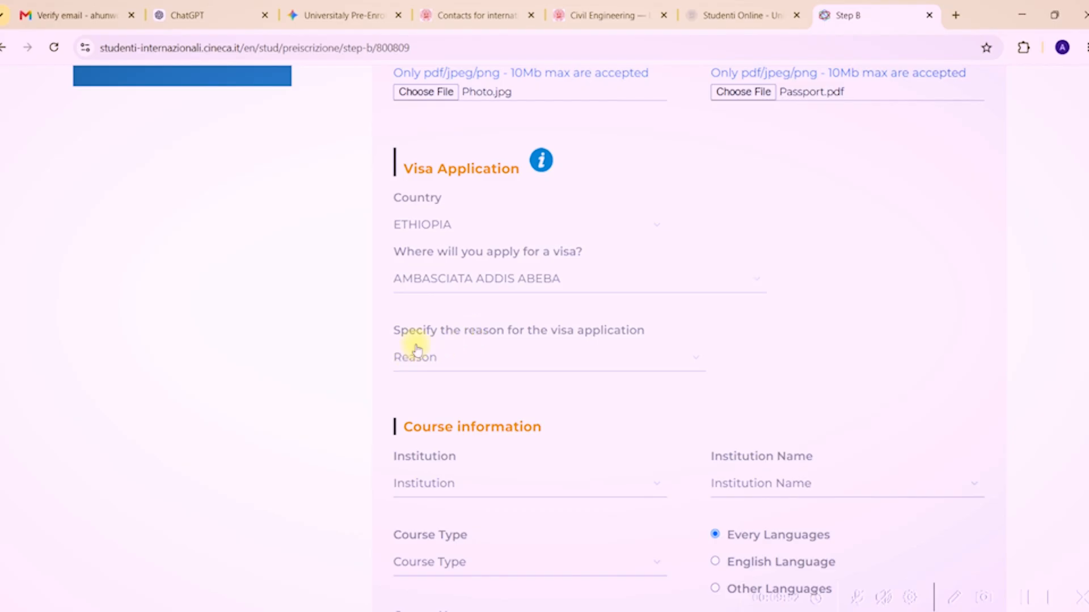
click(528, 353)
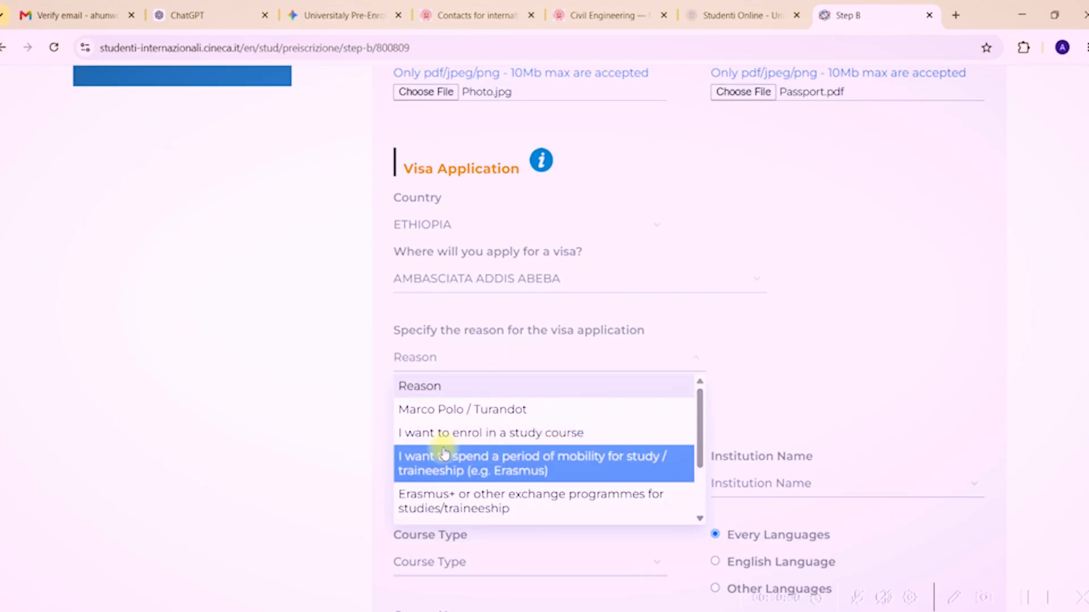
click(454, 433)
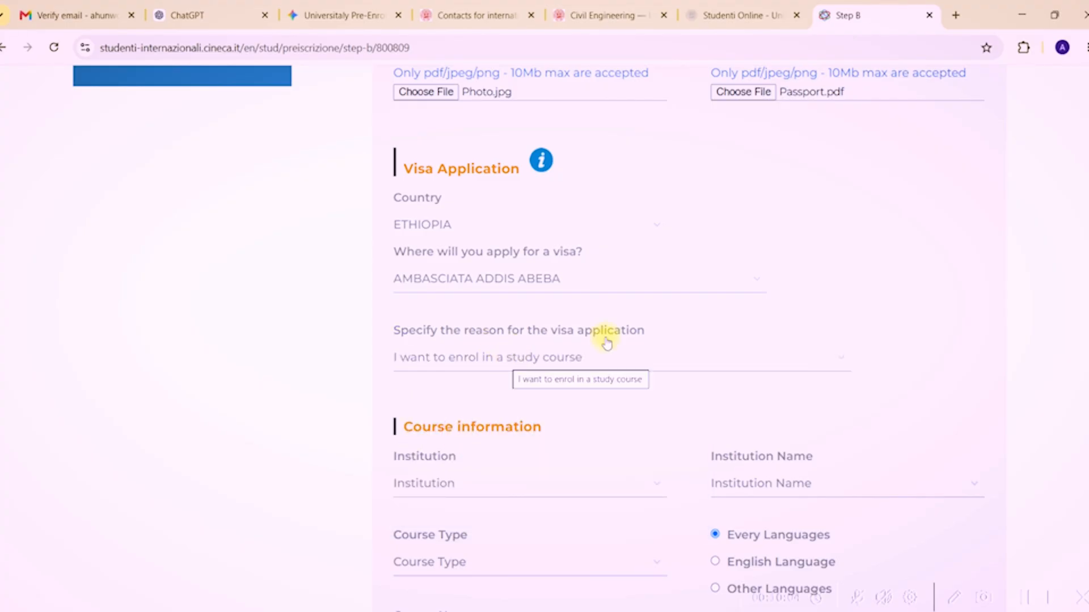
click(845, 347)
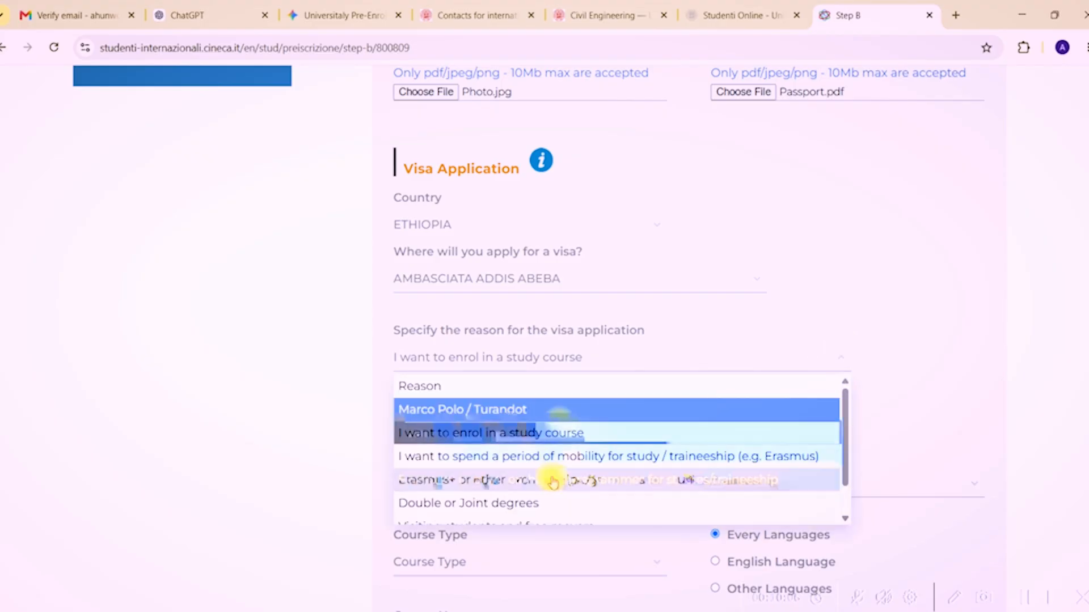
drag(848, 431, 846, 455)
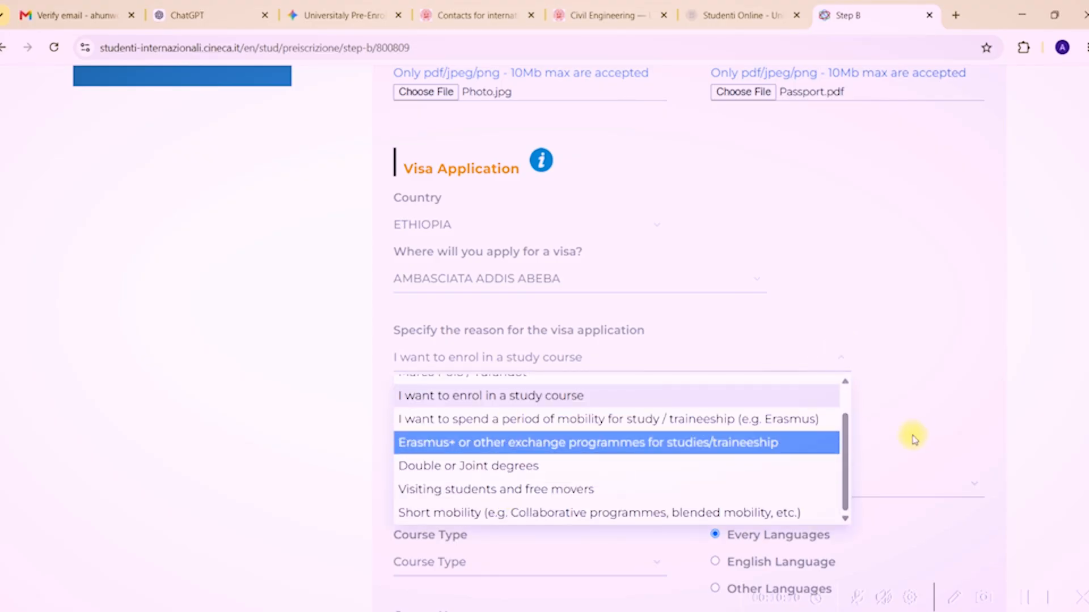
click(563, 394)
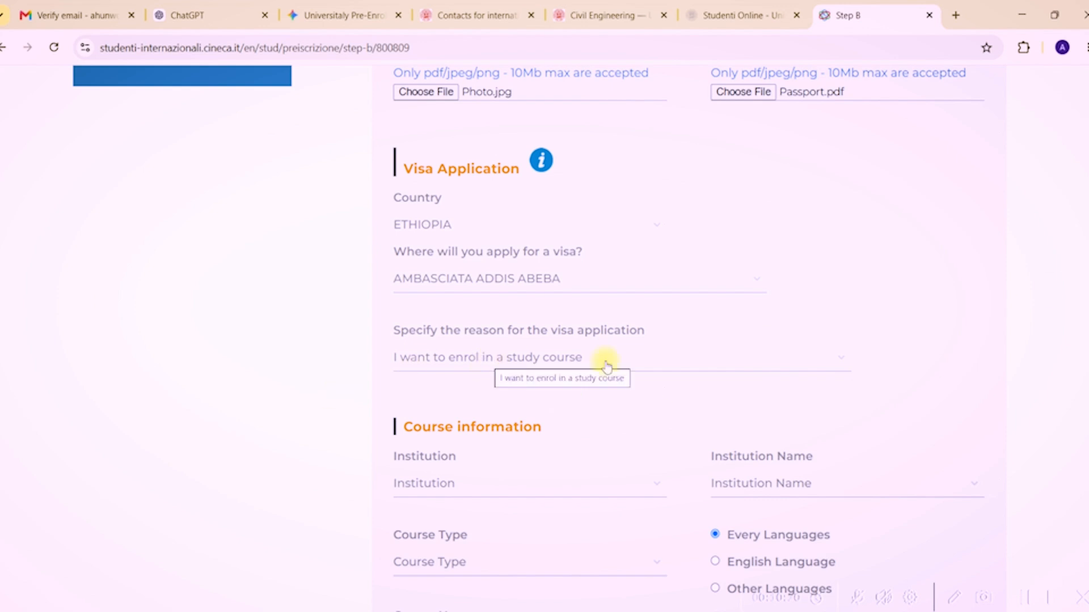
scroll(1083, 340, down, 3)
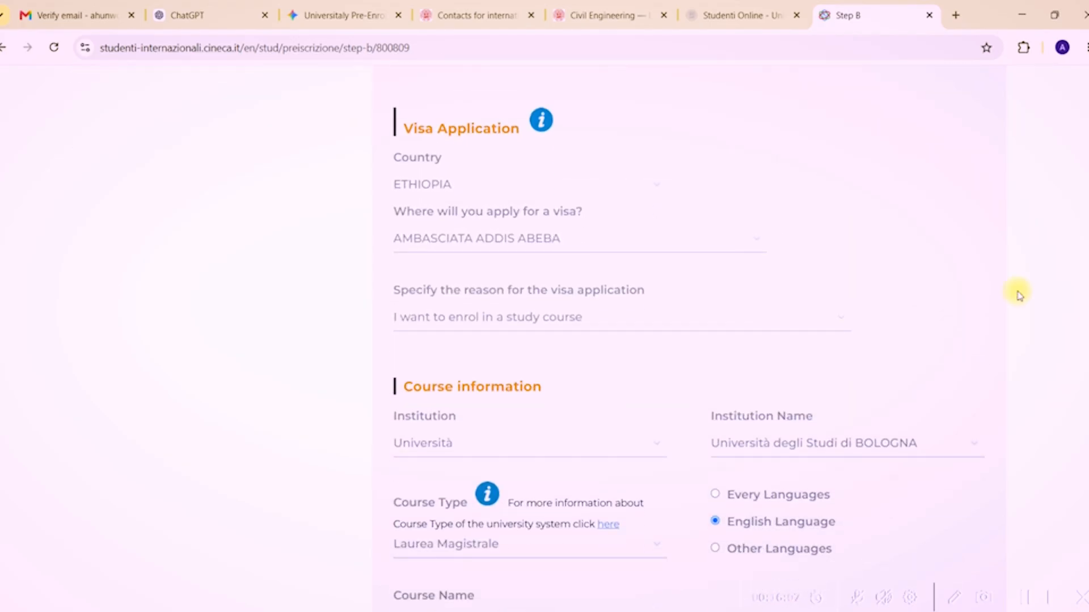
scroll(586, 207, down, 4)
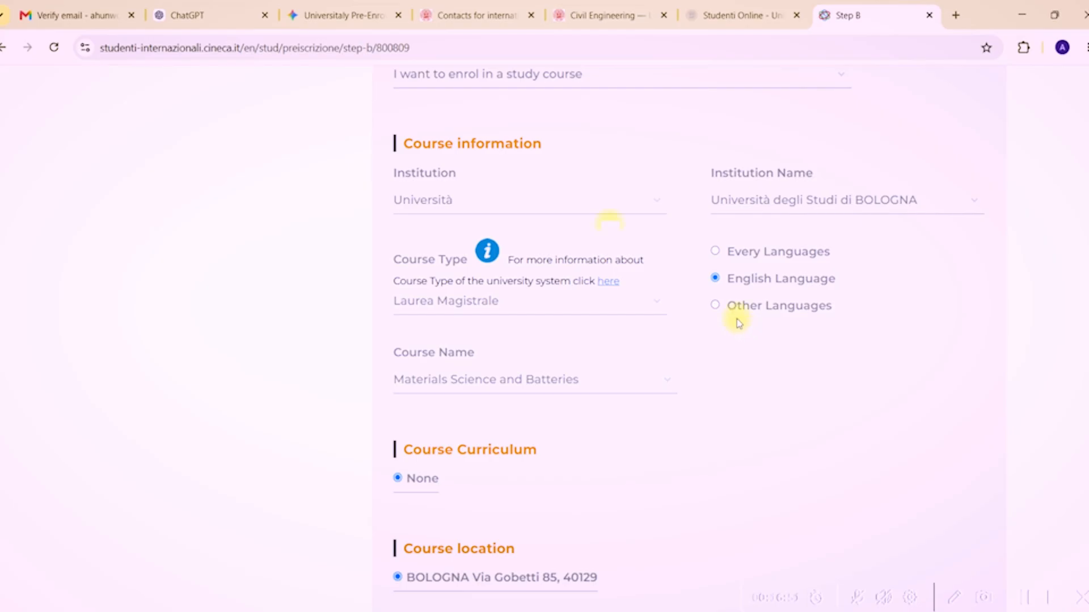
click(448, 199)
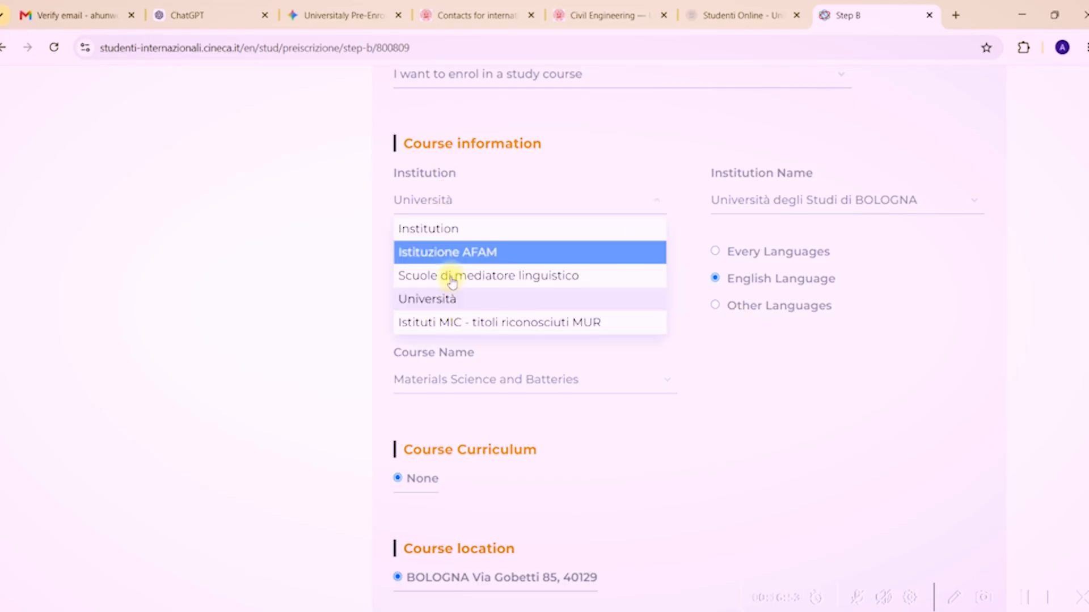
click(428, 307)
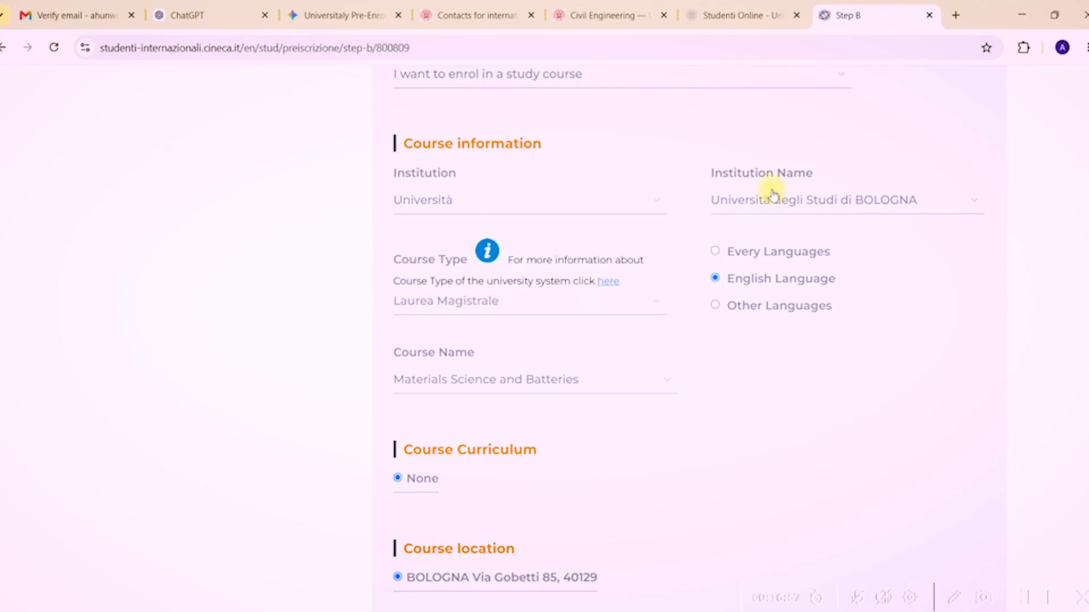
click(740, 215)
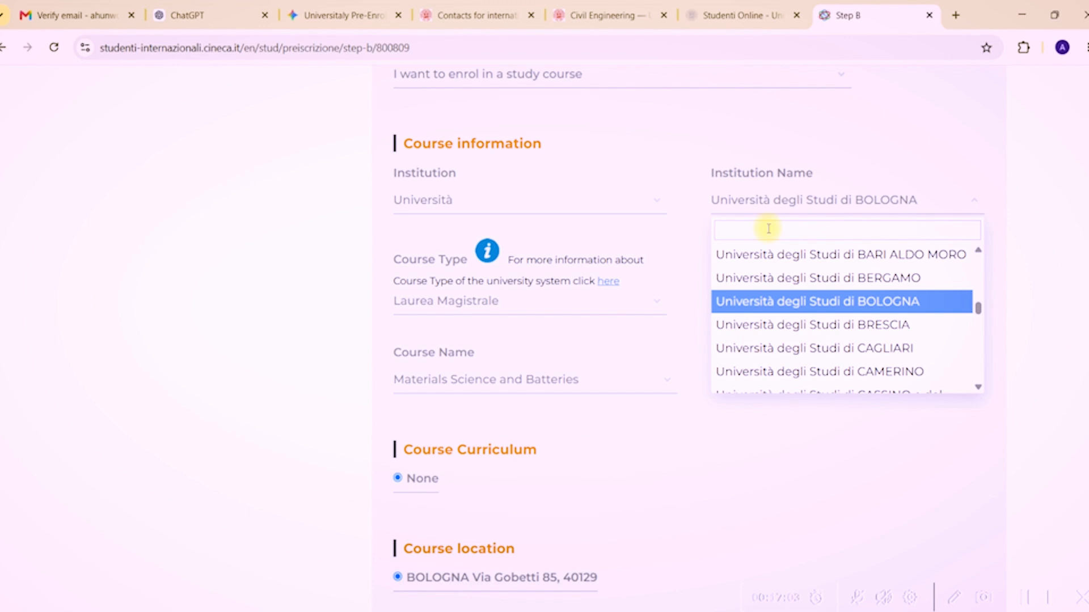
click(795, 306)
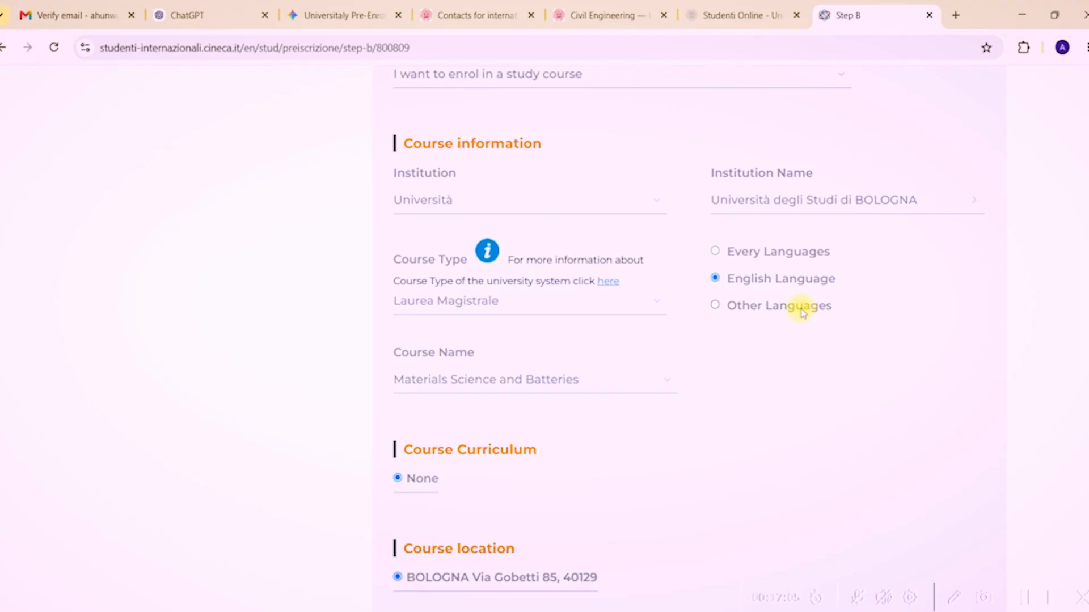
click(617, 307)
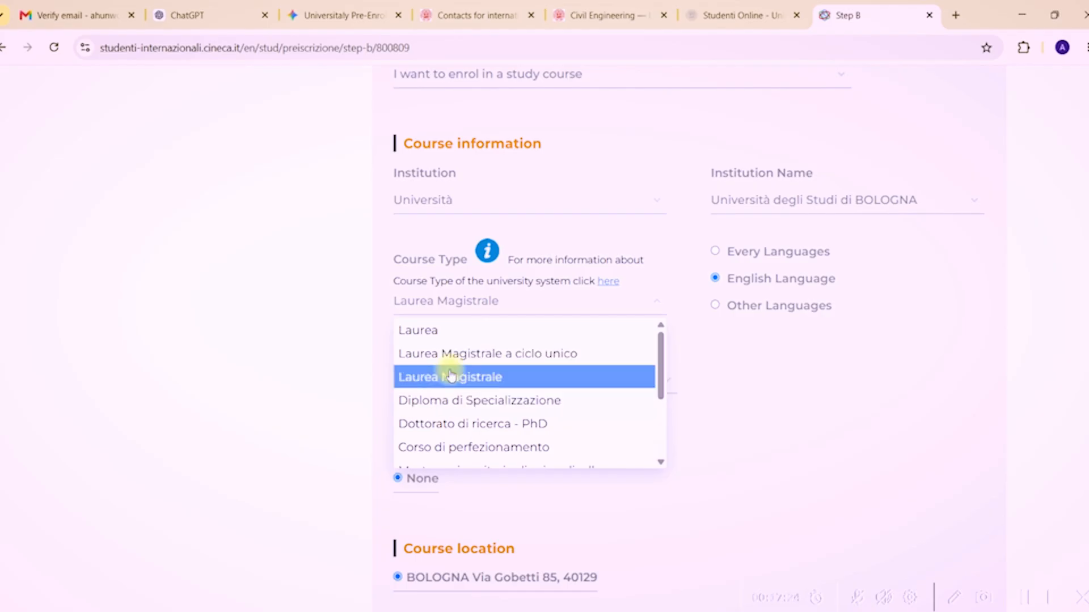
click(451, 376)
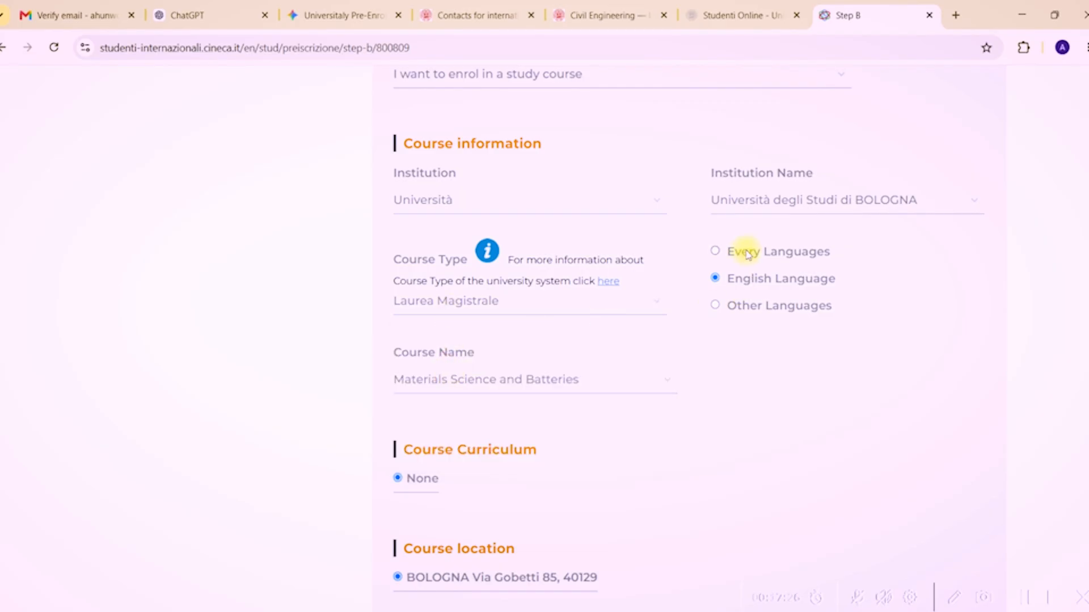
click(748, 284)
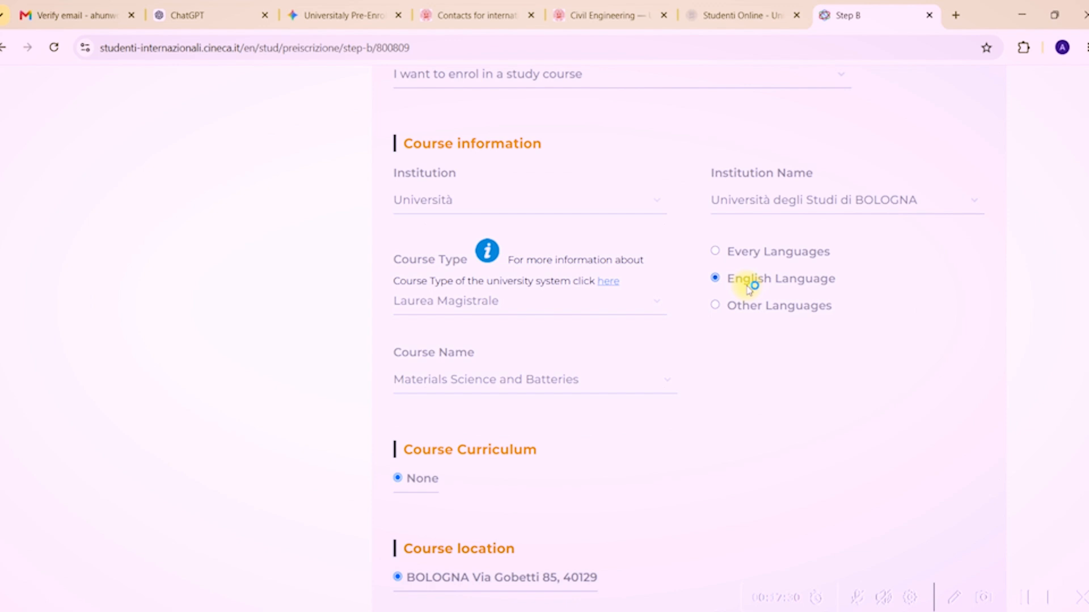
Search the course list, select Civil Engineering, and pick the WATER ENGINEERING, EN curriculum.
click(455, 384)
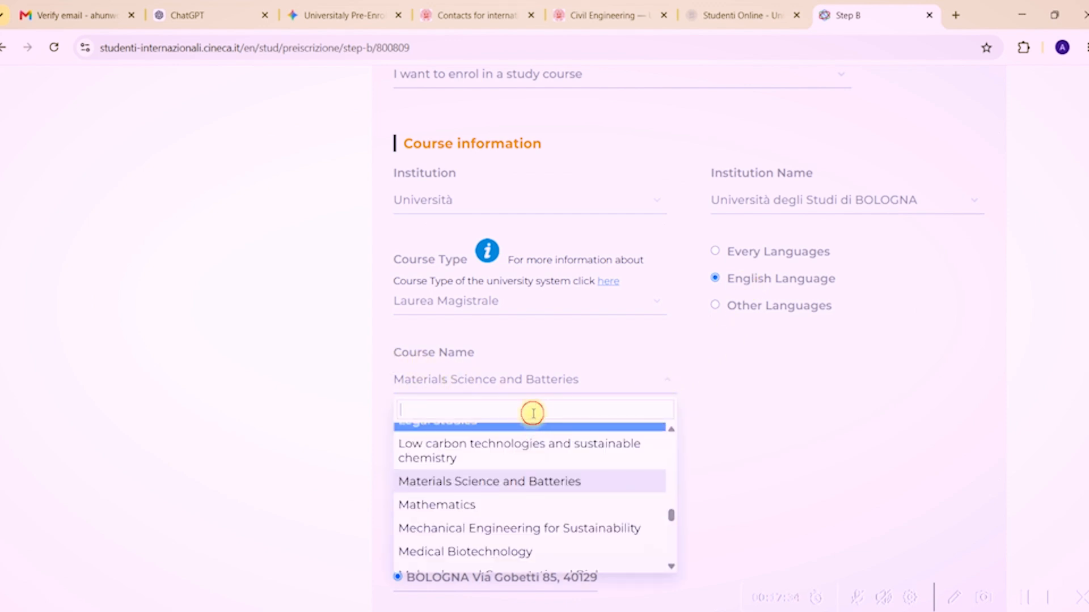
text(d)
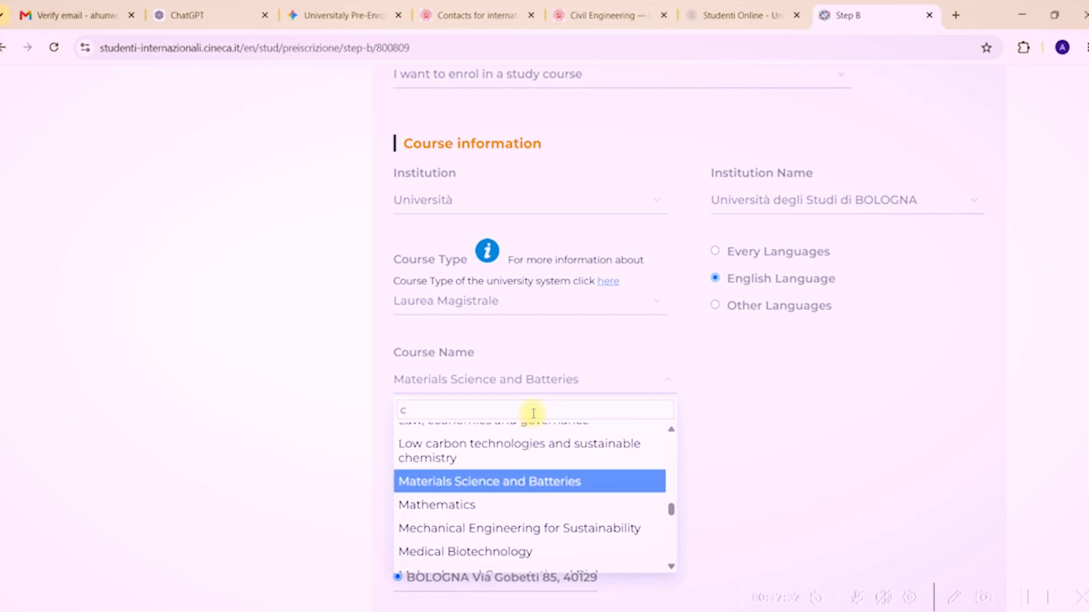
text(ivil)
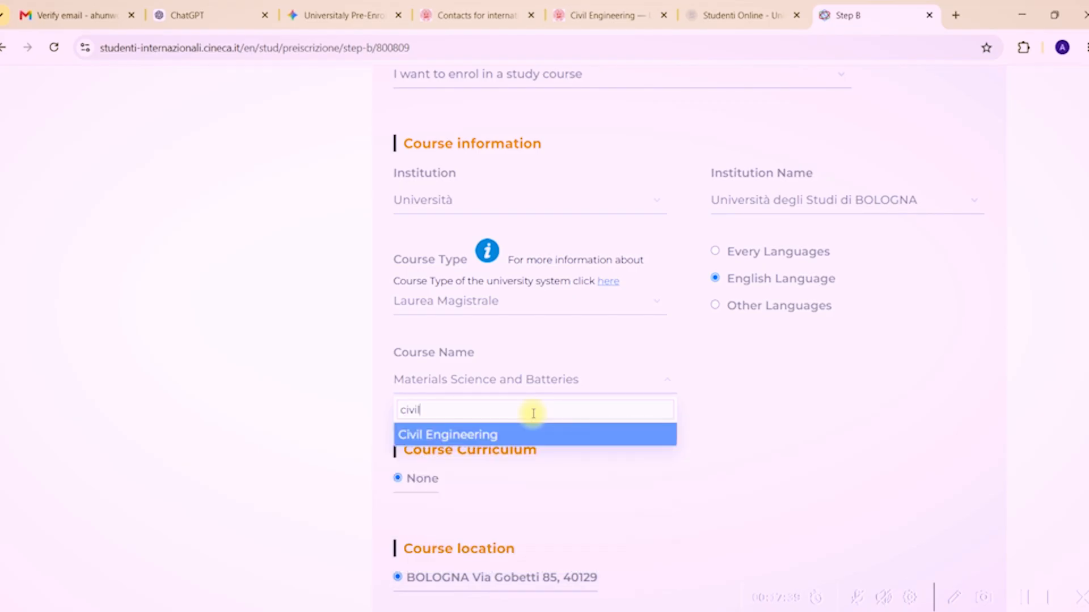
click(545, 438)
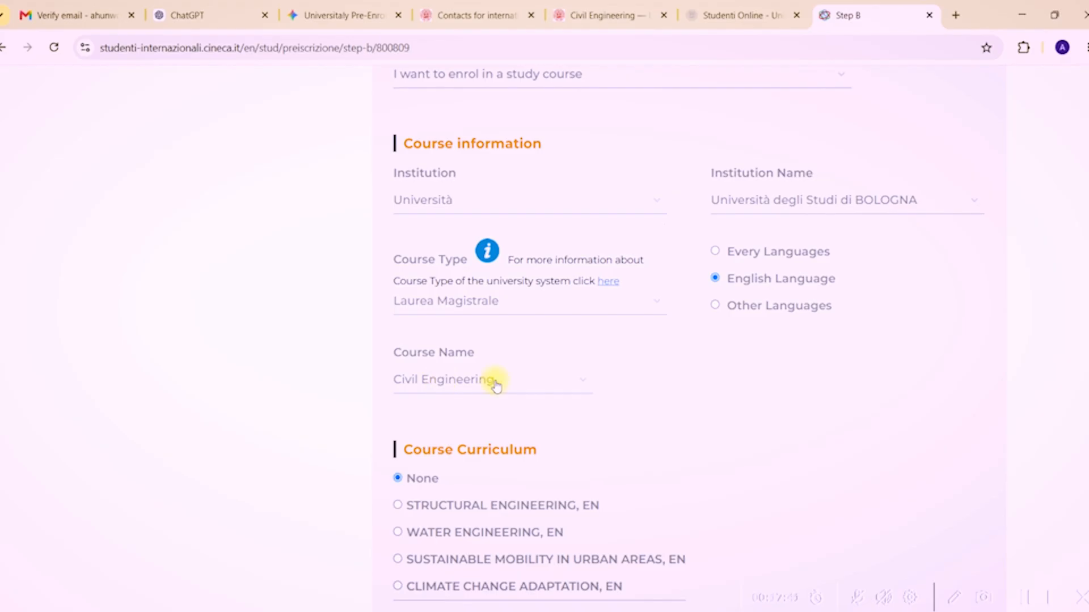
scroll(689, 293, down, 4)
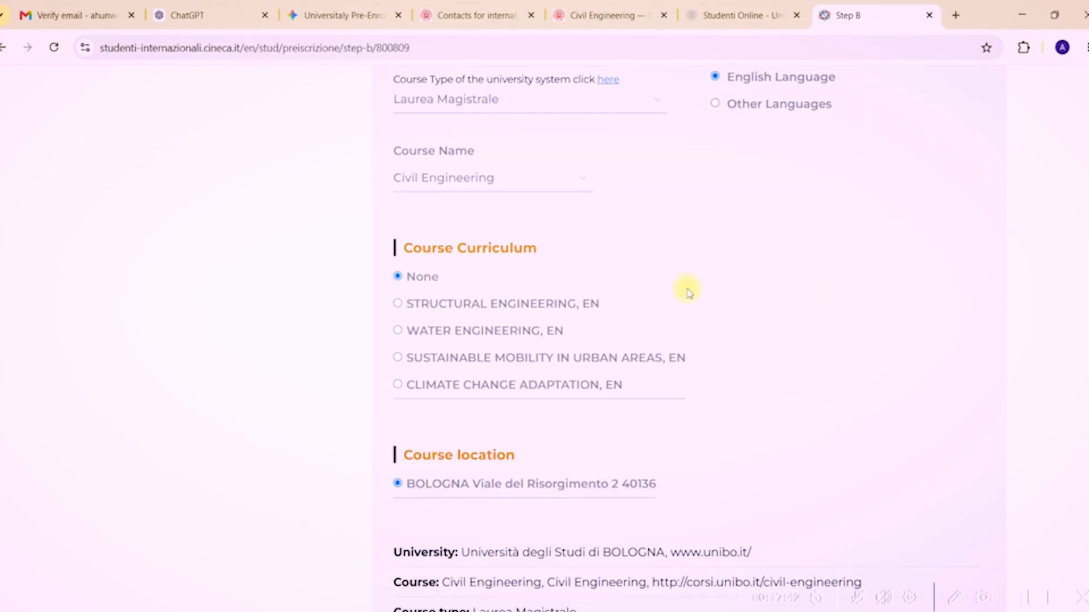
scroll(1072, 332, down, 2)
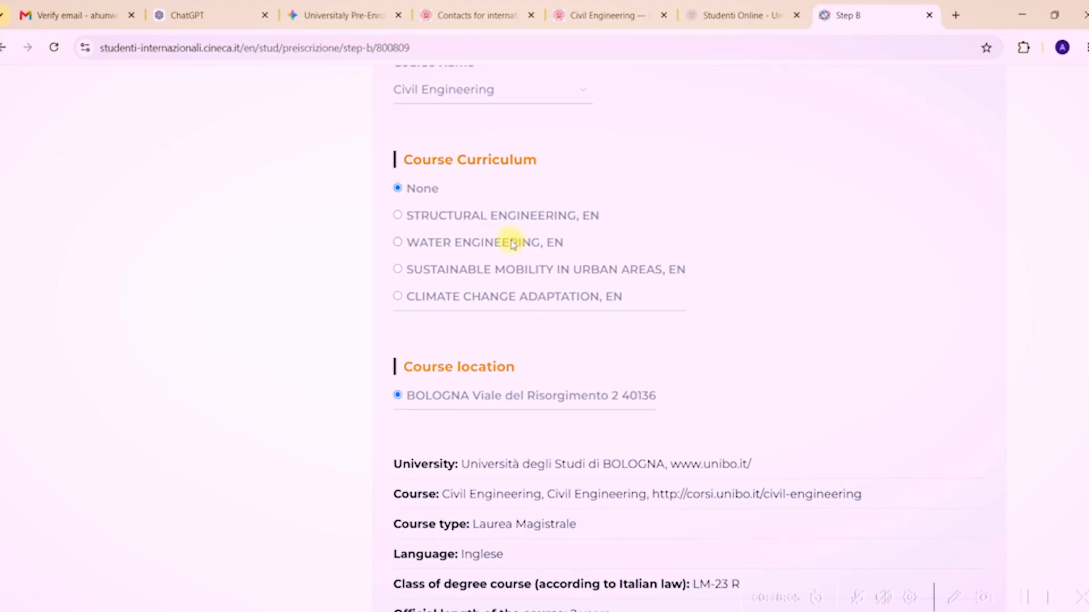
click(396, 245)
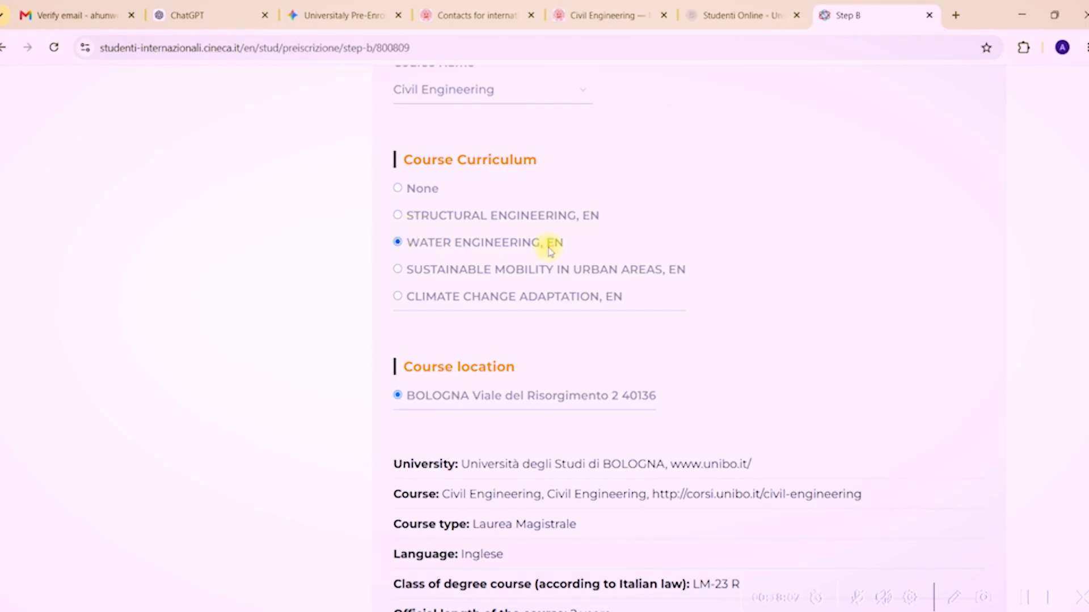
scroll(579, 323, down, 3)
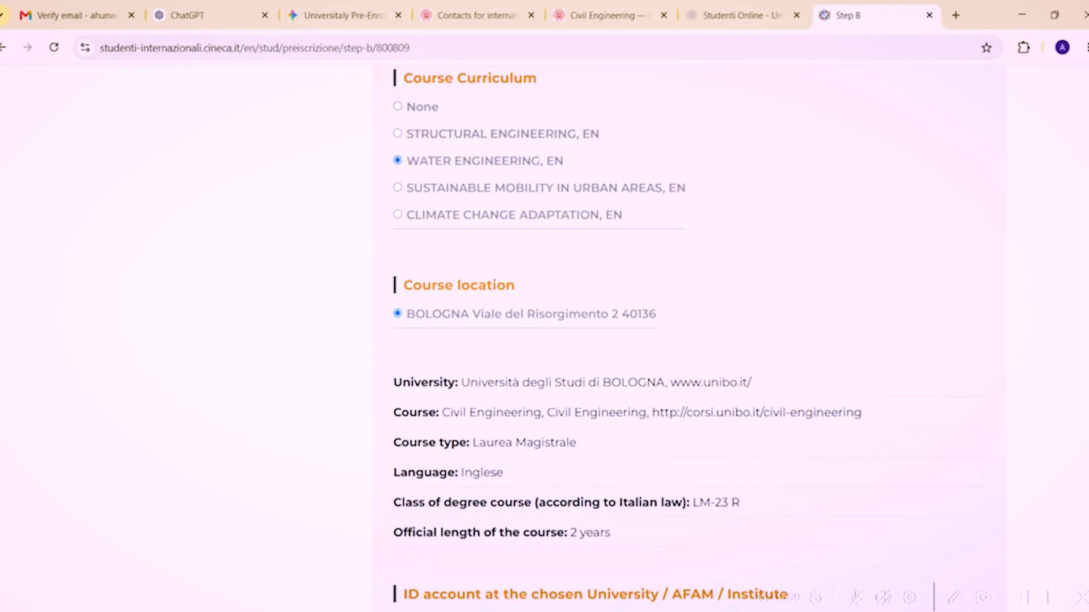
scroll(680, 340, down, 3)
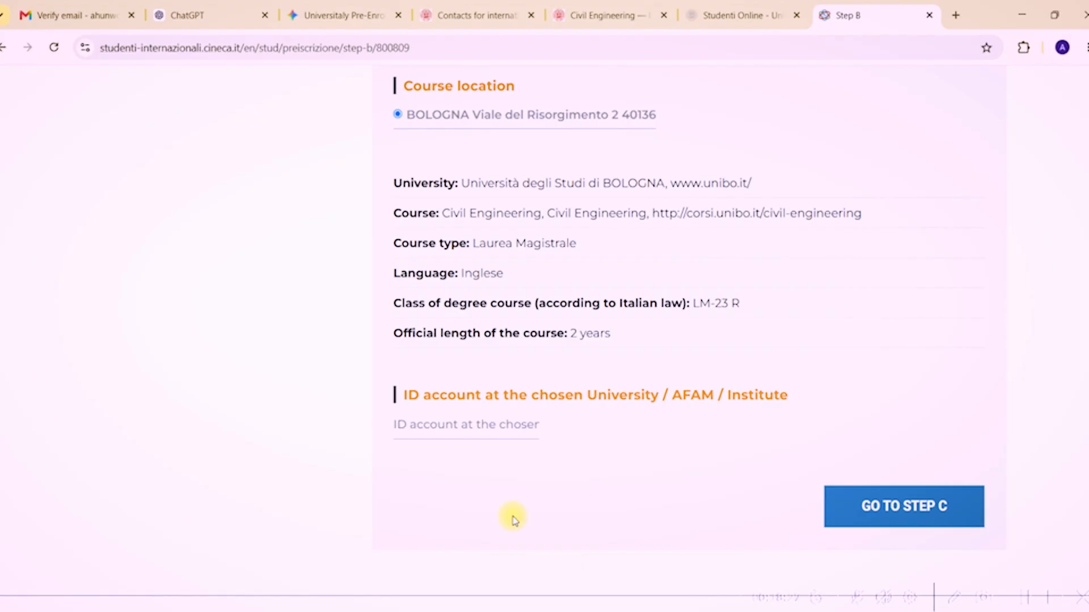
Copy the admission request Id from Studenti Online into Step B's ID account field.
click(719, 17)
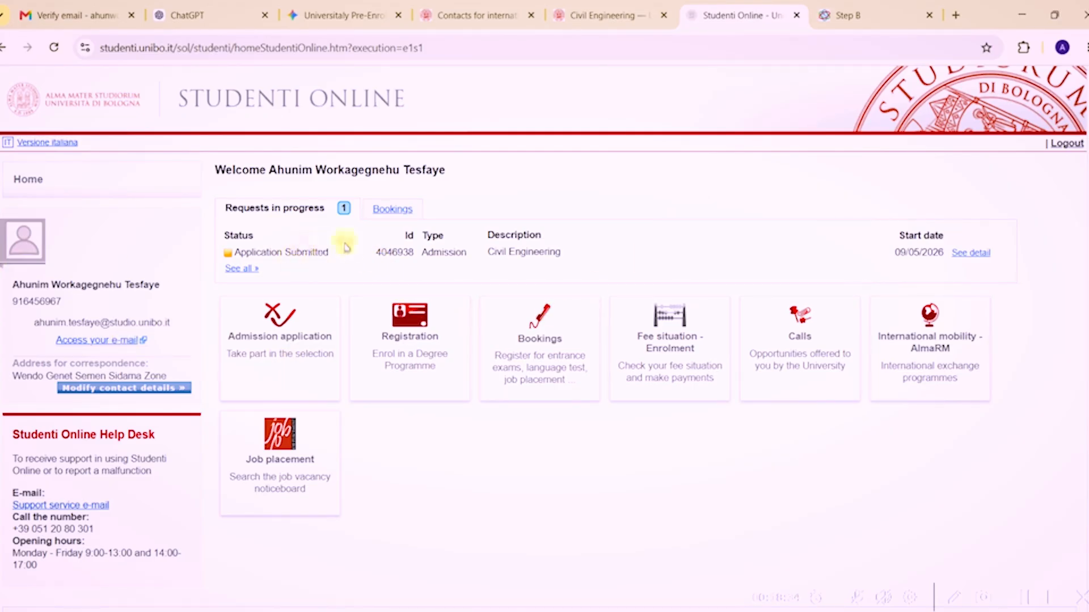
drag(375, 253, 415, 253)
key(ctrl+c)
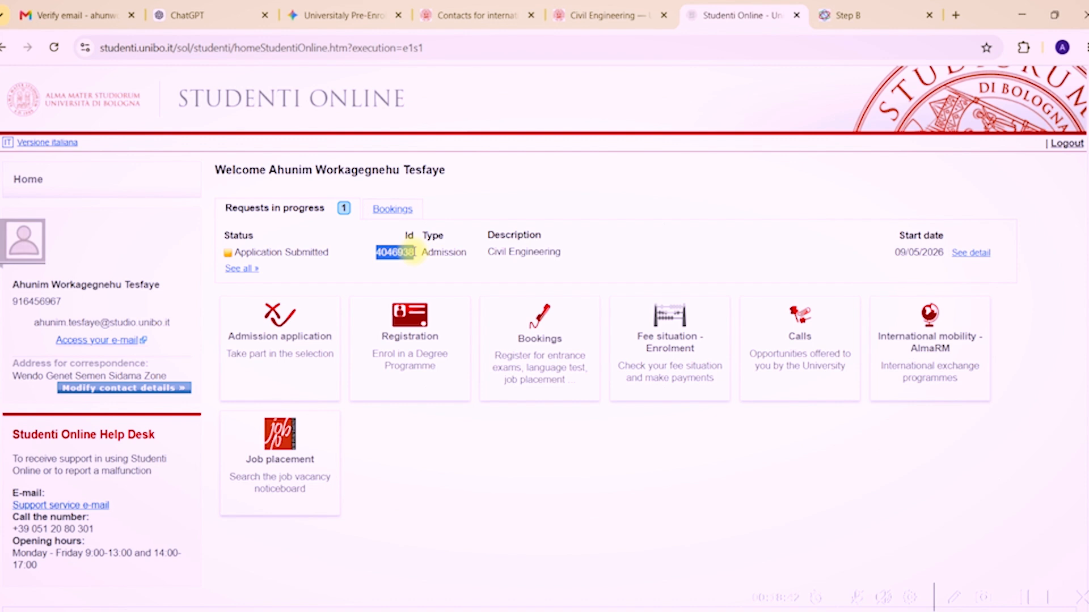
click(851, 15)
click(436, 425)
key(ctrl+v)
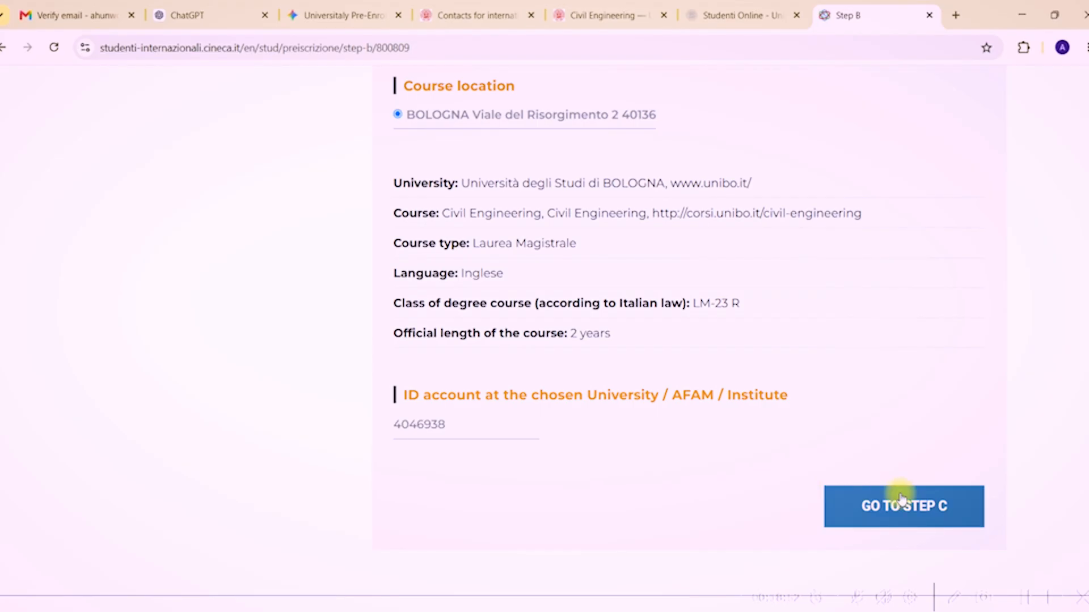
click(918, 507)
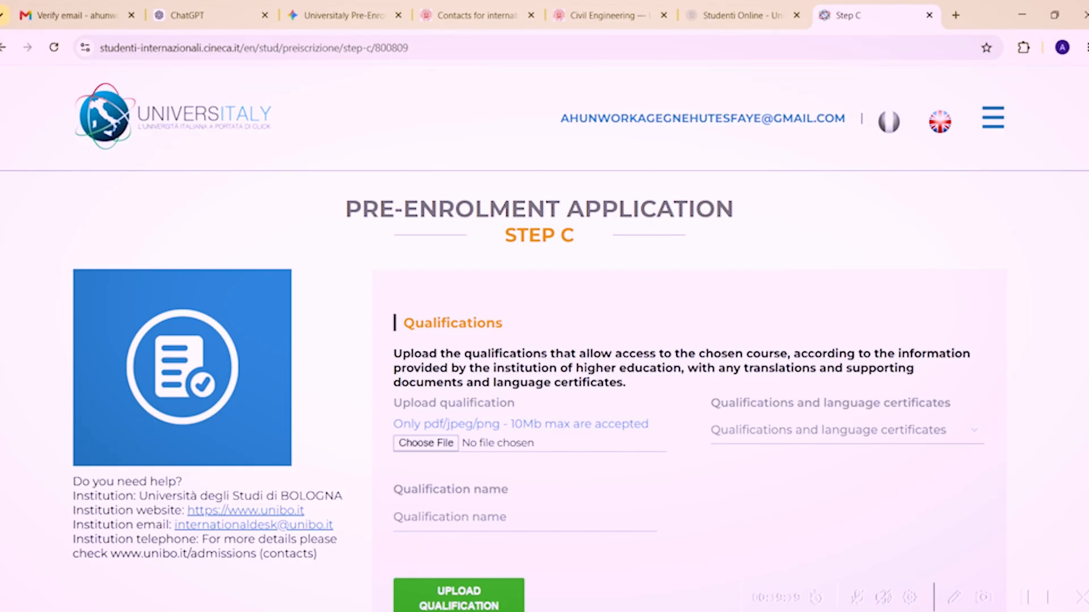
scroll(709, 340, down, 2)
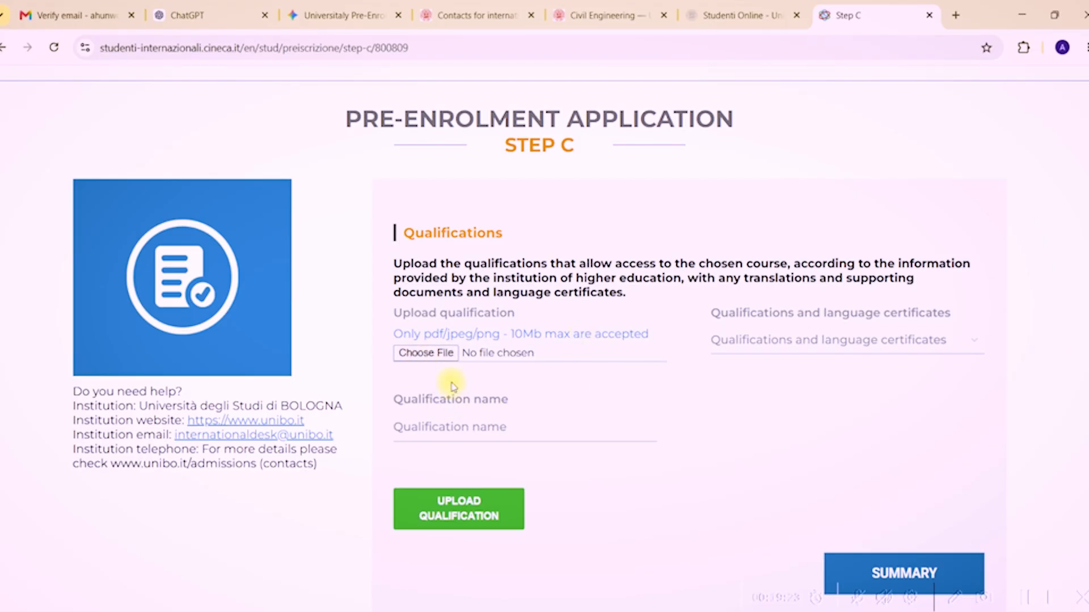
click(434, 352)
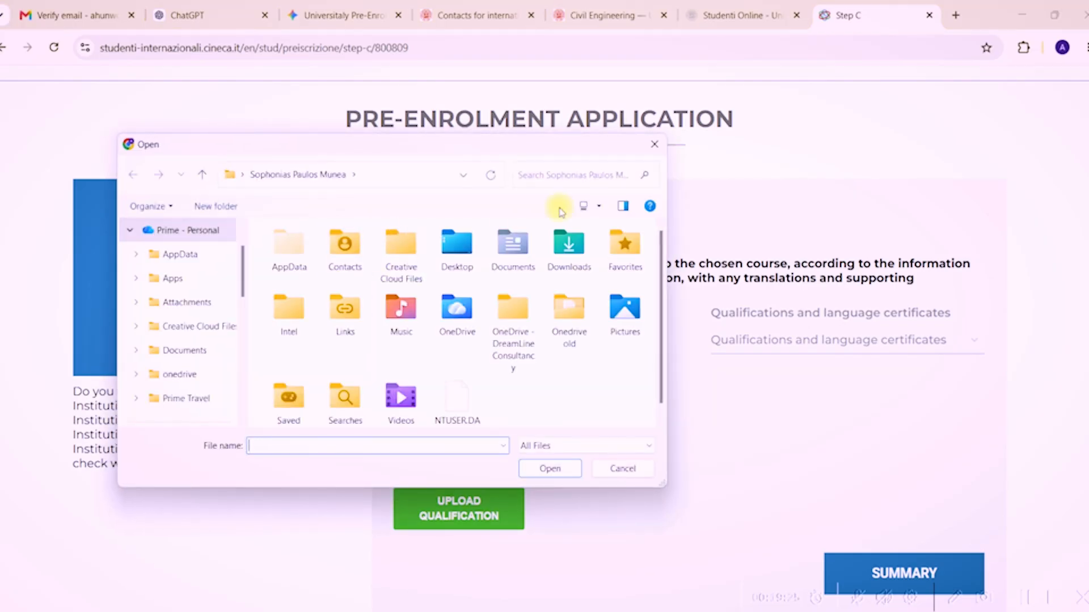
click(654, 144)
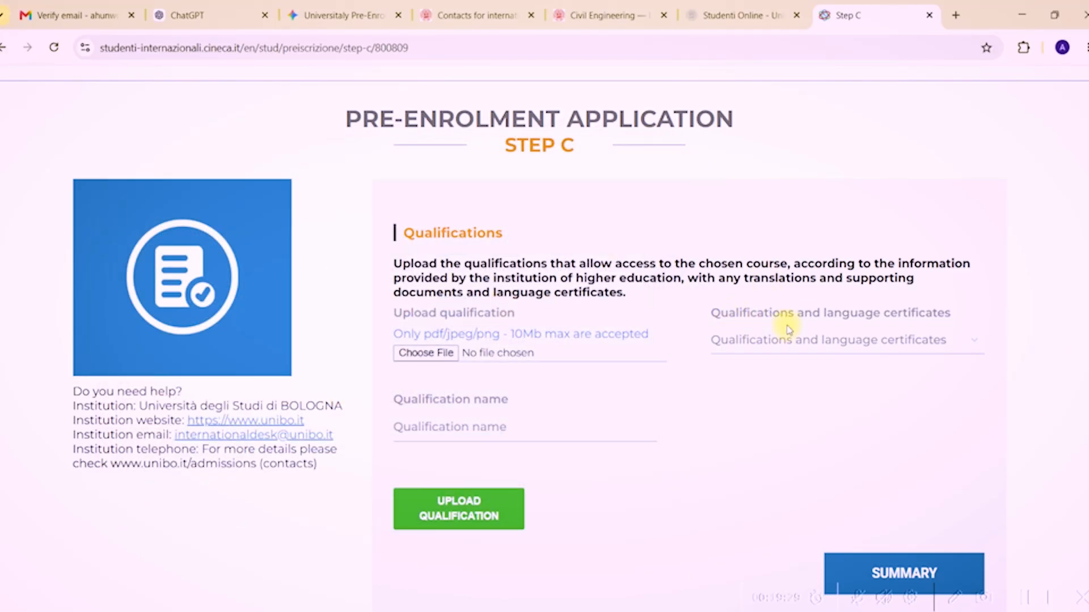
click(832, 349)
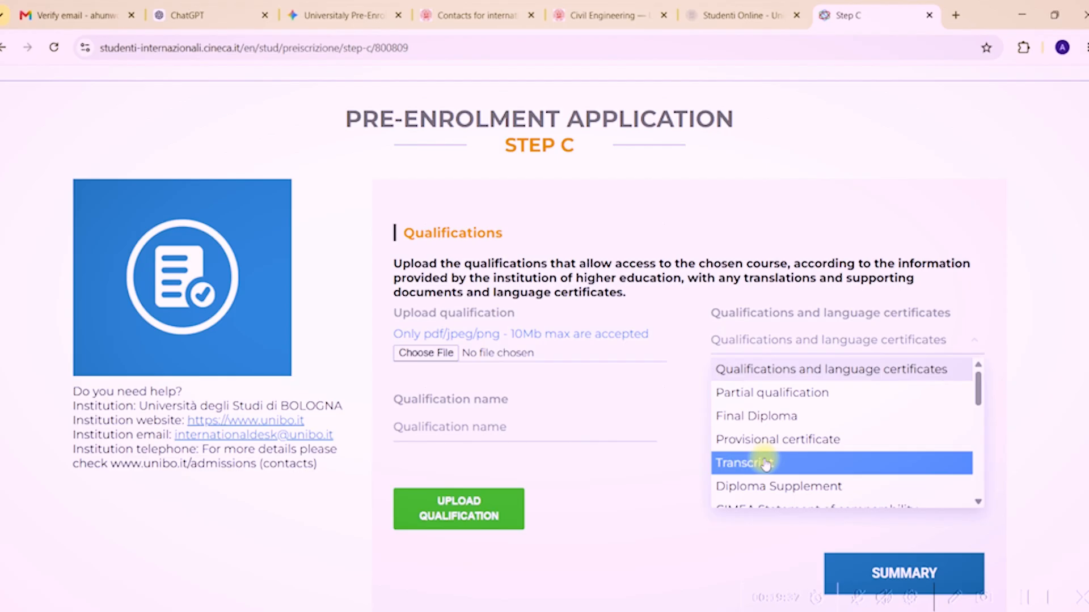
drag(978, 371, 983, 402)
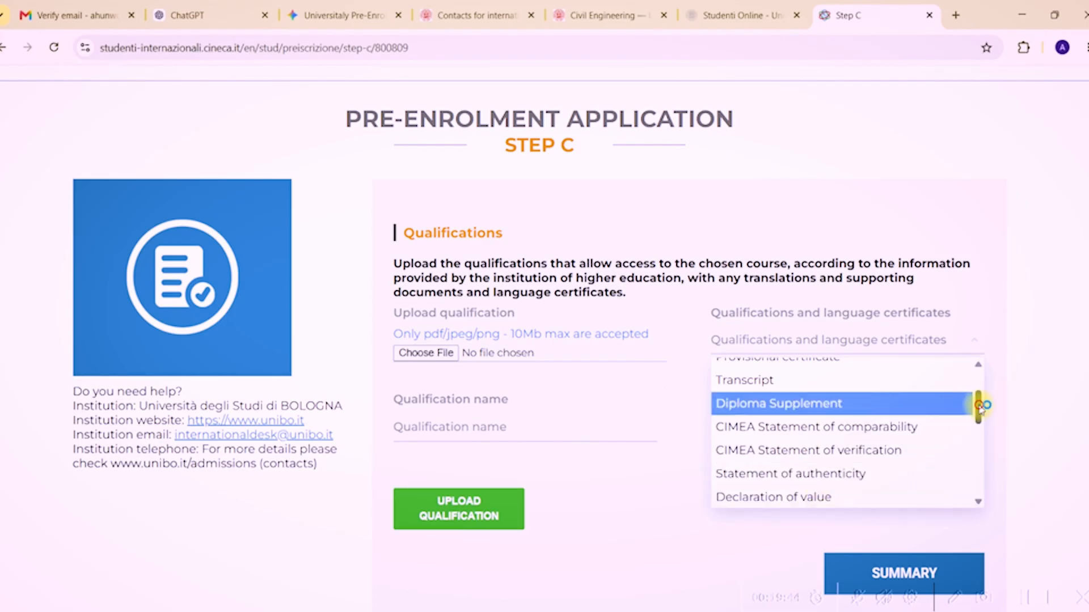
drag(979, 405, 983, 460)
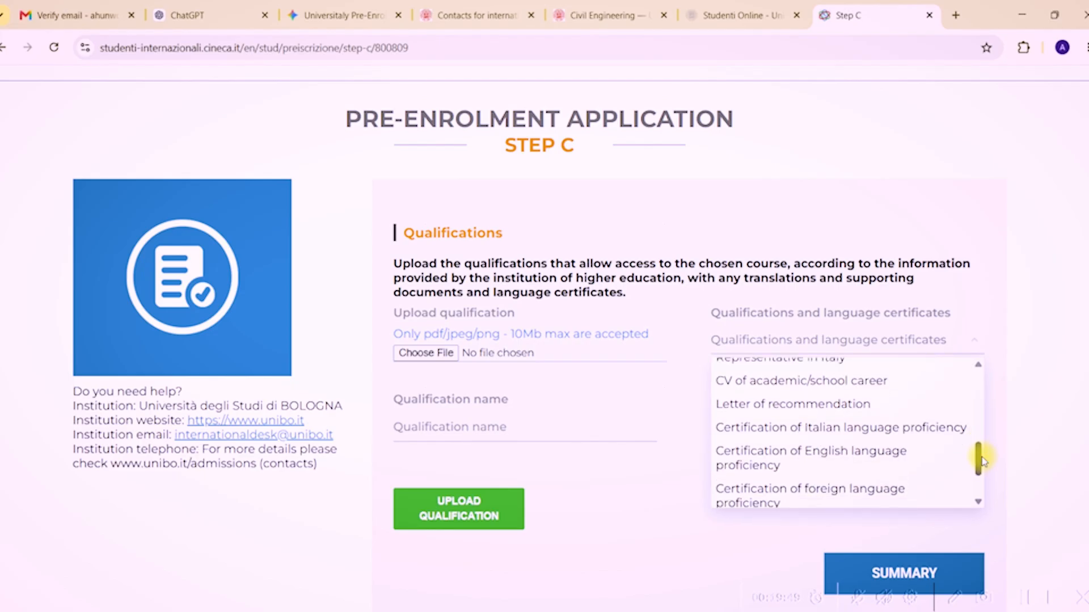
click(1016, 342)
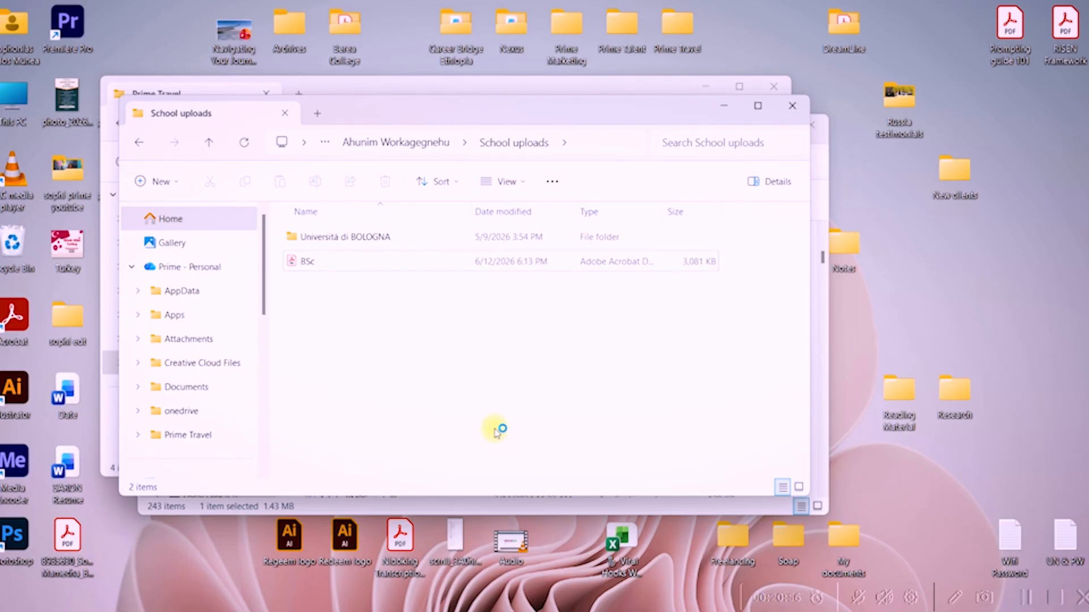
drag(307, 262, 430, 352)
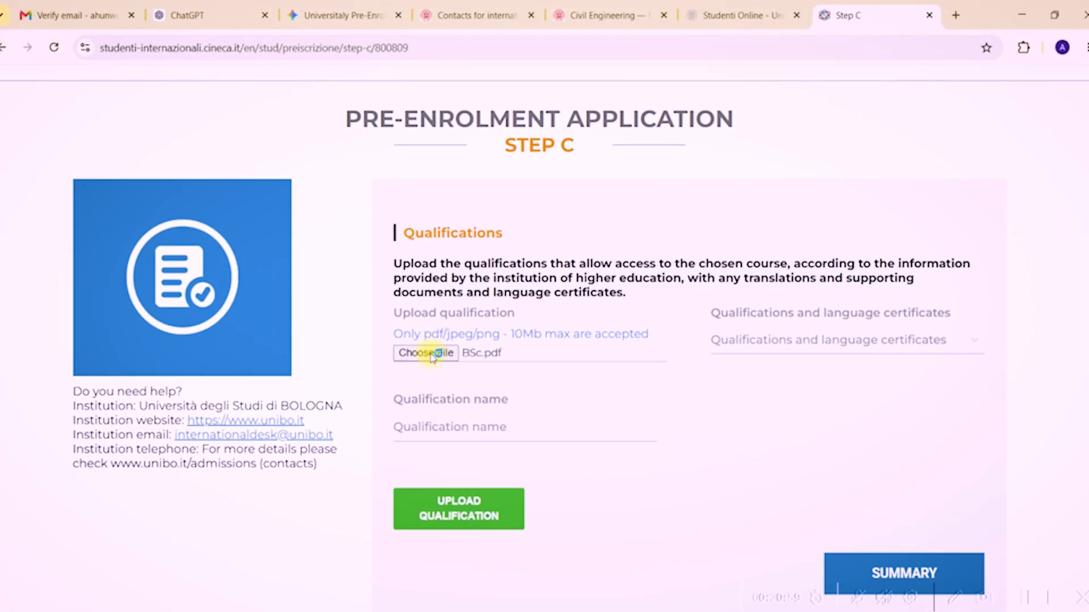
Set the document type to Final Diploma and paste 'Hydraulic and Water Resources Engineering' as the qualification name.
click(832, 348)
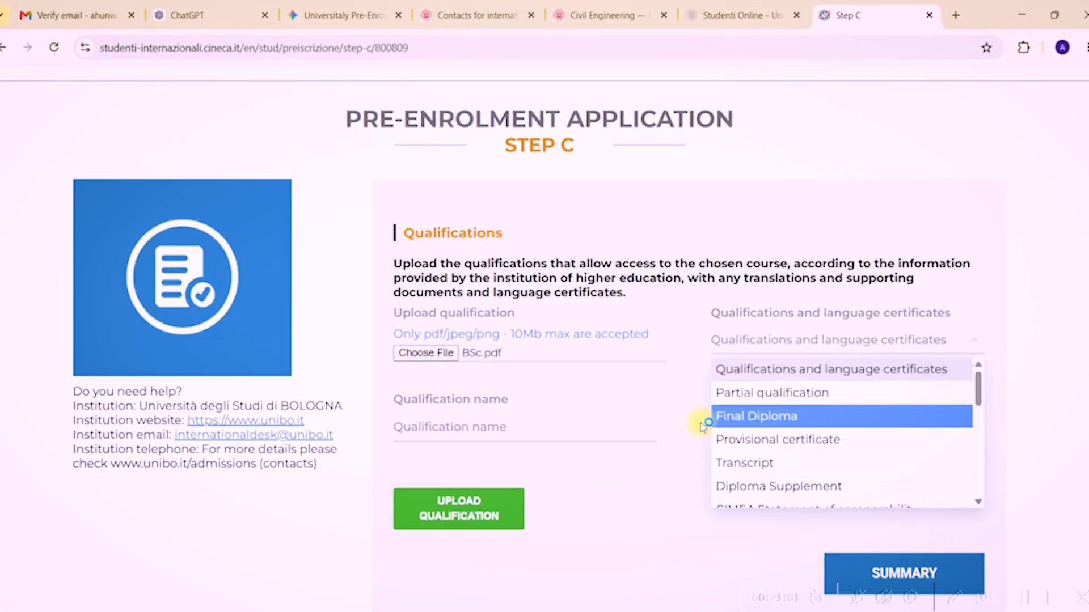
click(759, 421)
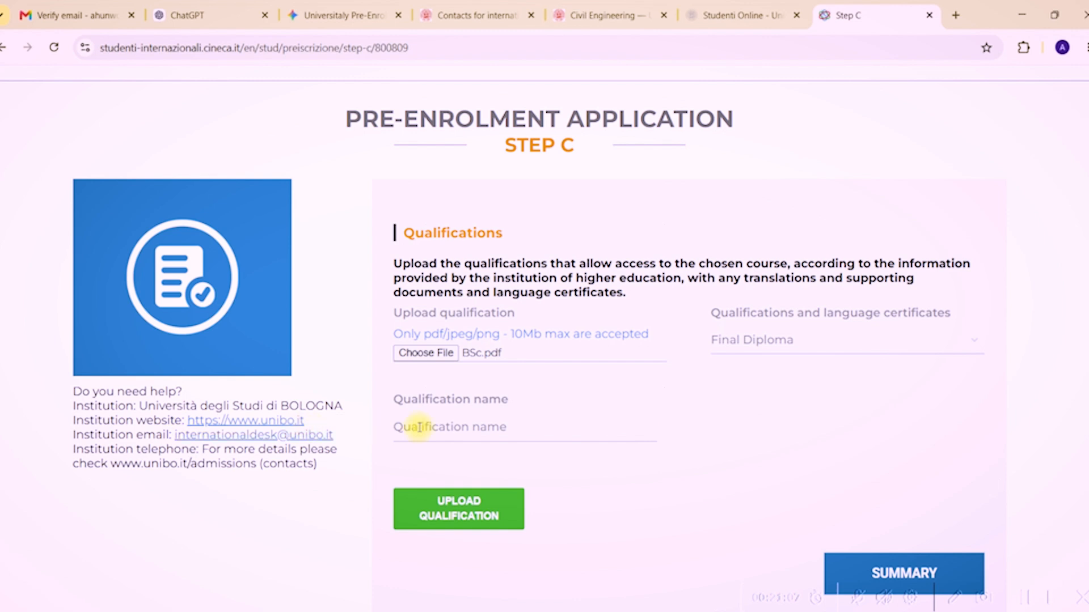
click(483, 431)
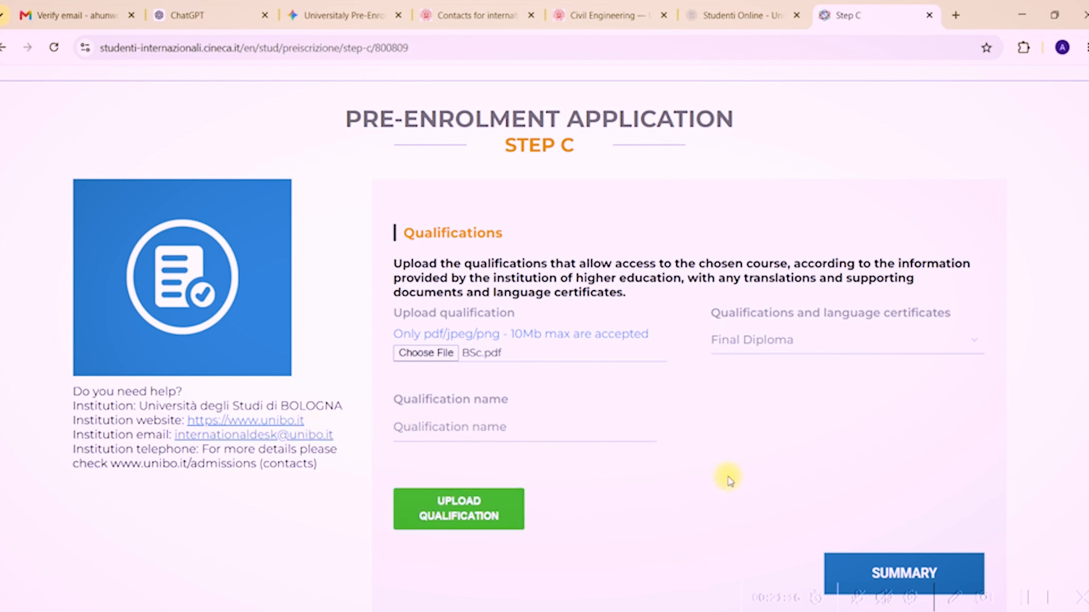
text(Hydraulic and Water Resources Engineering)
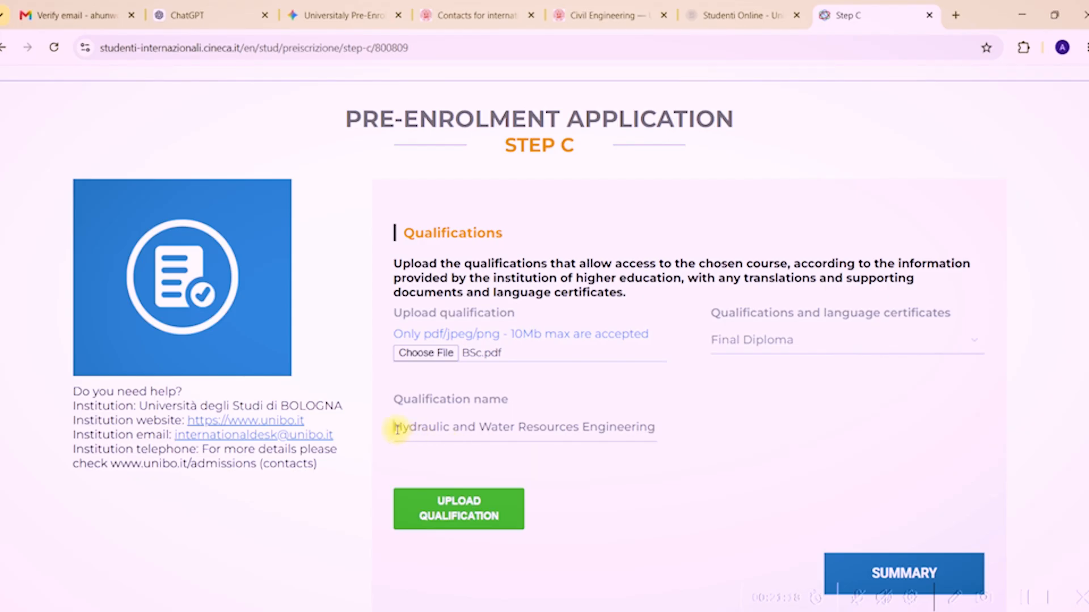
Prefix the qualification name with 'Bachelor of Science in' to complete the full degree title.
click(397, 429)
text(Bach)
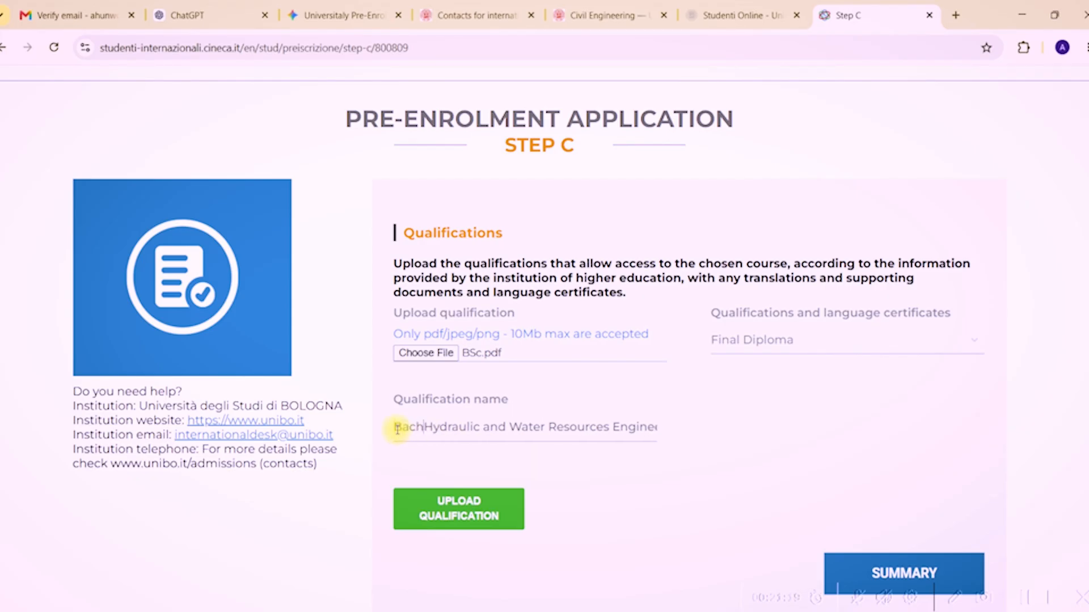
text(elor of Sci)
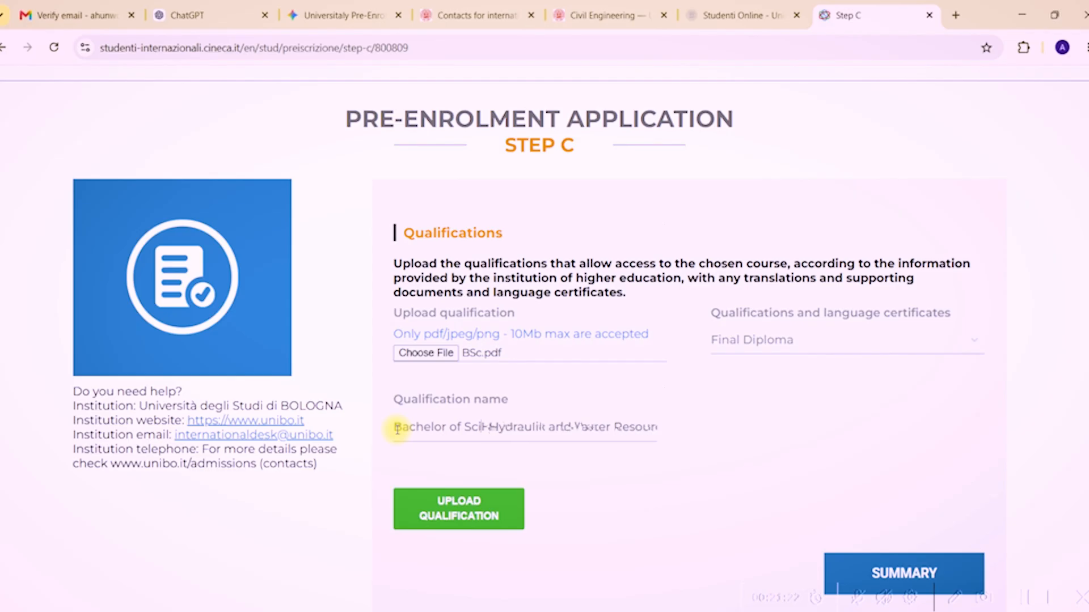
text(ence in)
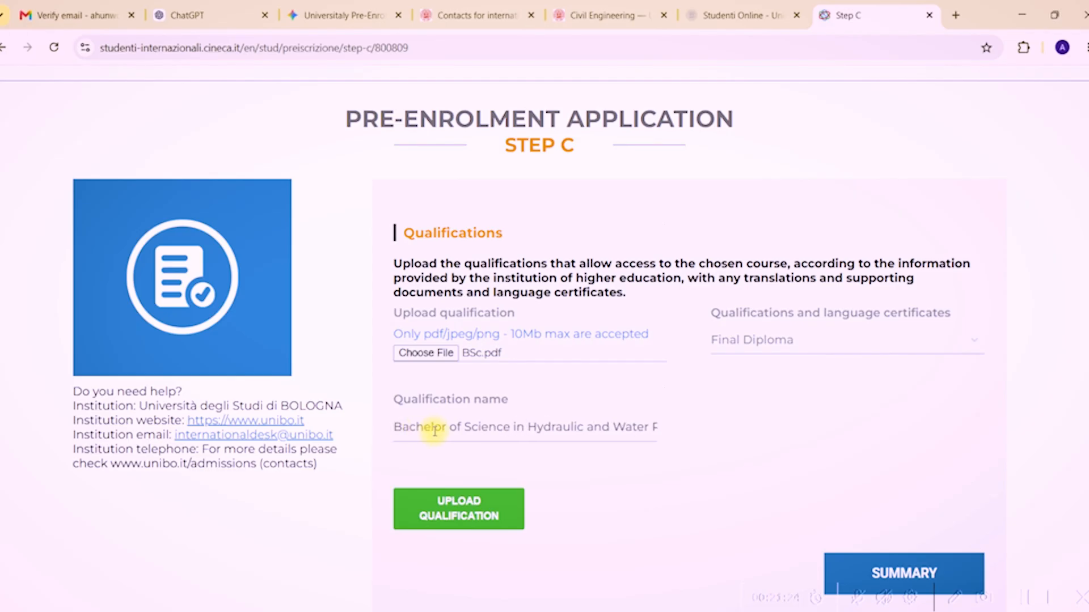
key(Delete)
key(Delete)
key(Delete)
key(Delete)
key(Delete)
key(Delete)
key(Delete)
key(Delete)
key(Delete)
key(Delete)
key(Delete)
key(Delete)
key(Delete)
key(Delete)
key(Delete)
key(Delete)
key(Delete)
key(Delete)
key(Delete)
key(Delete)
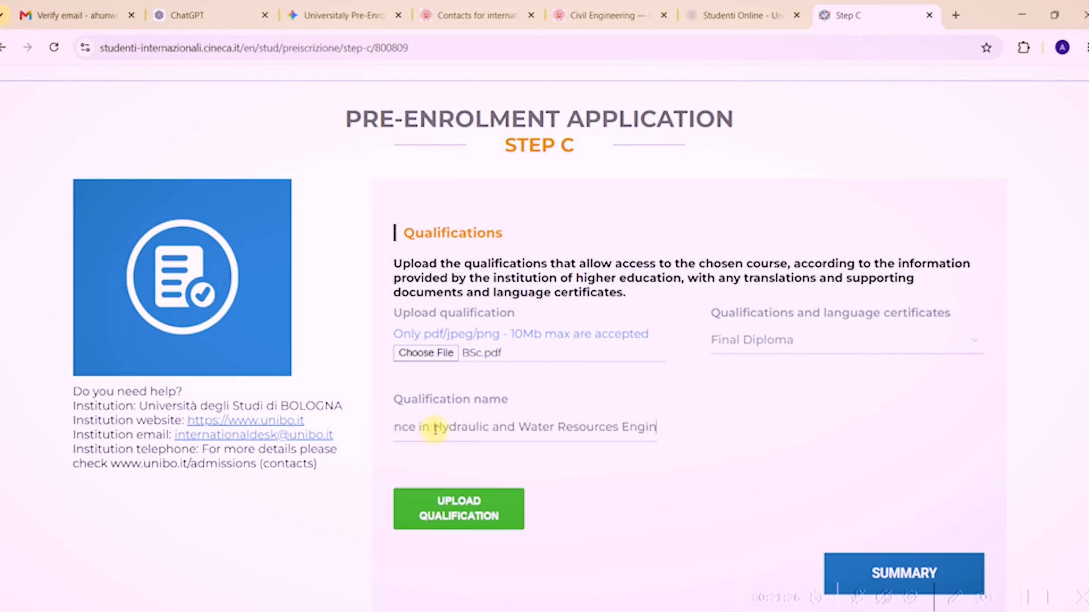
click(789, 424)
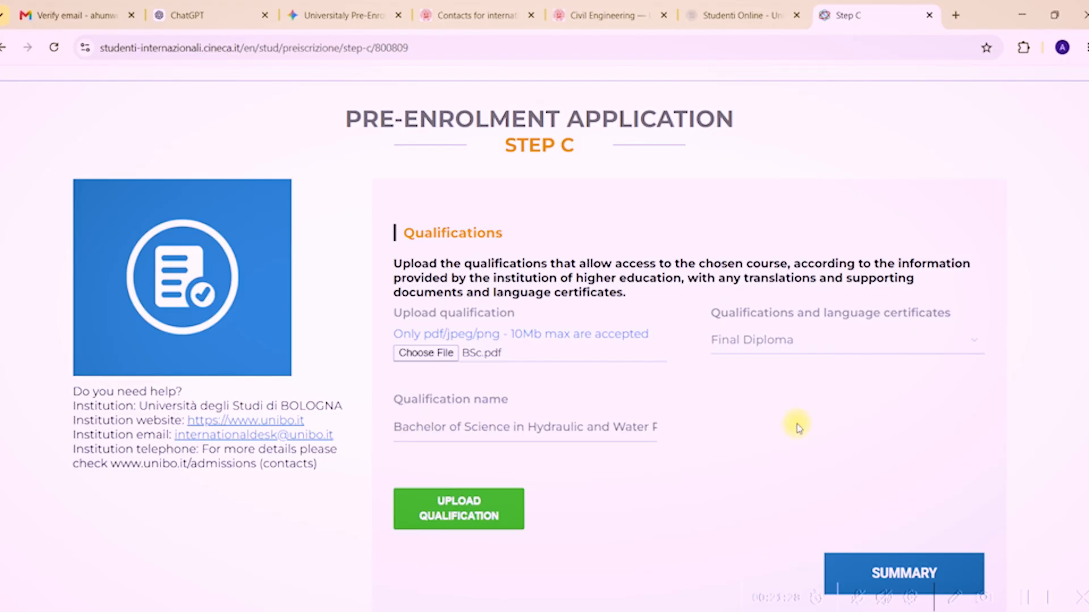
click(797, 425)
scroll(1086, 282, down, 1)
scroll(1086, 282, down, 1)
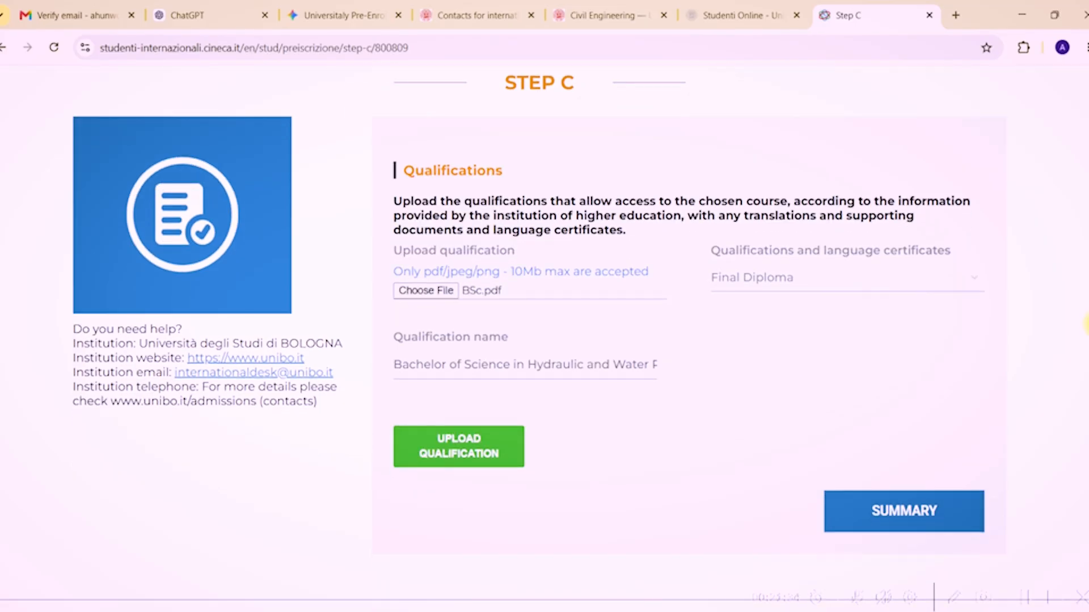
Continue from Step C to the application Summary page.
click(924, 509)
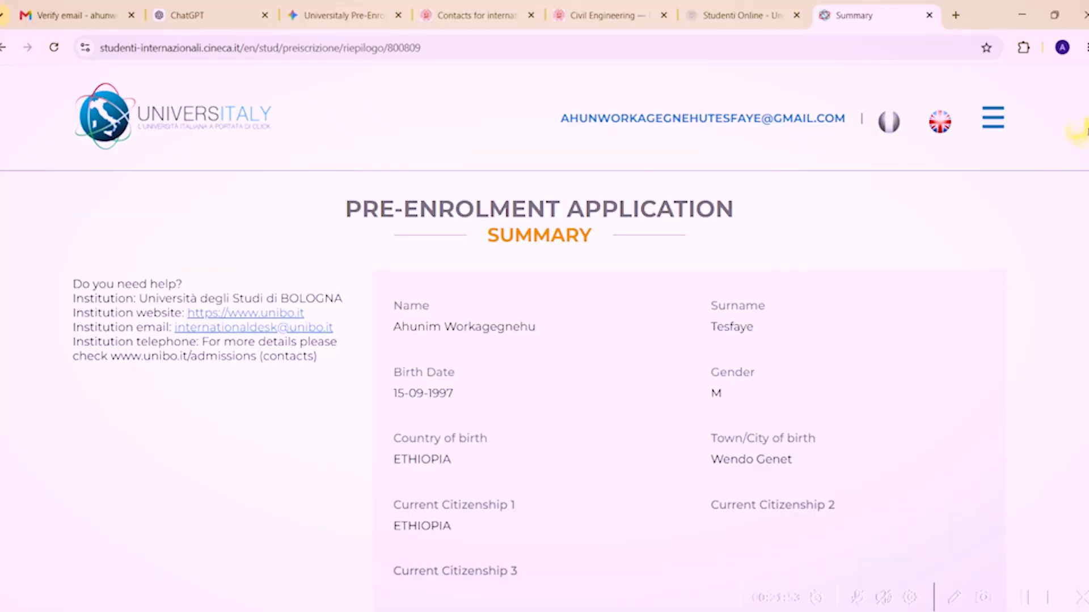
Tick 'I have read the data processing' and apply for pre-enrolment at Università degli Studi di Bologna.
scroll(544, 340, down, 4)
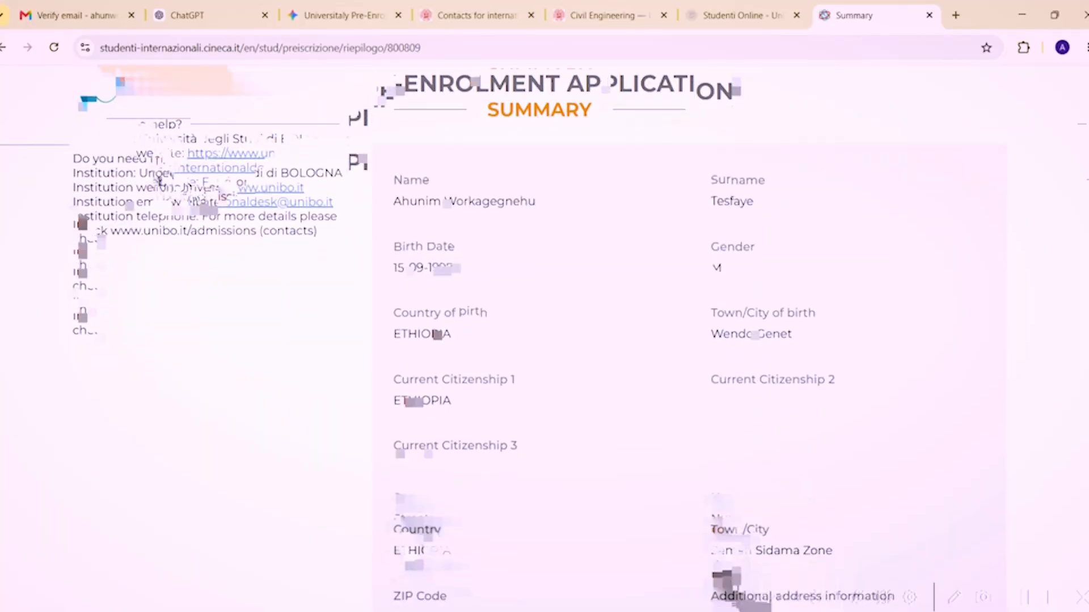
scroll(544, 340, down, 4)
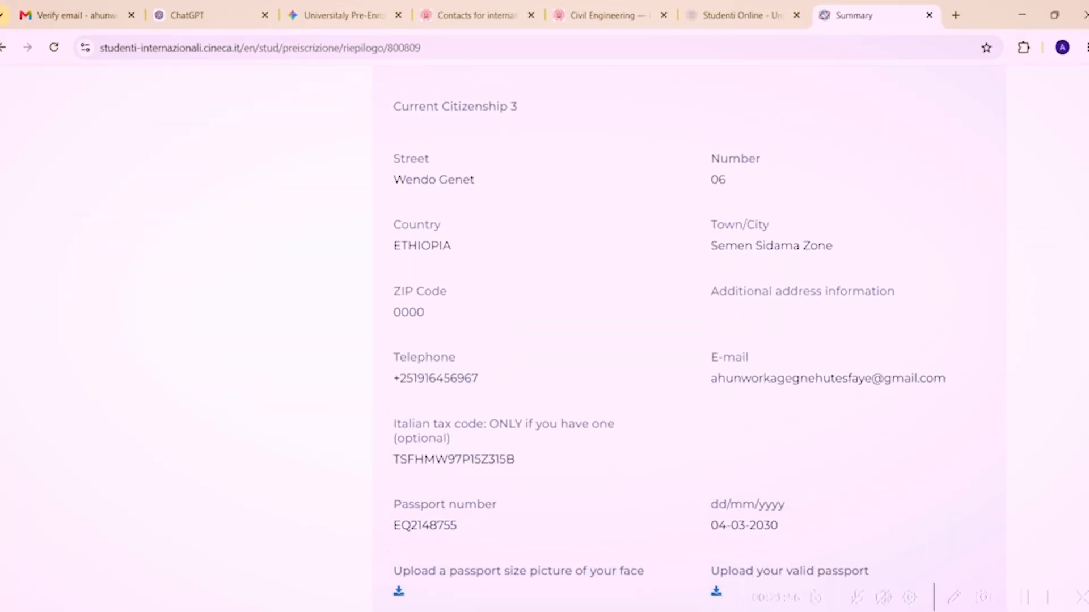
scroll(544, 340, down, 6)
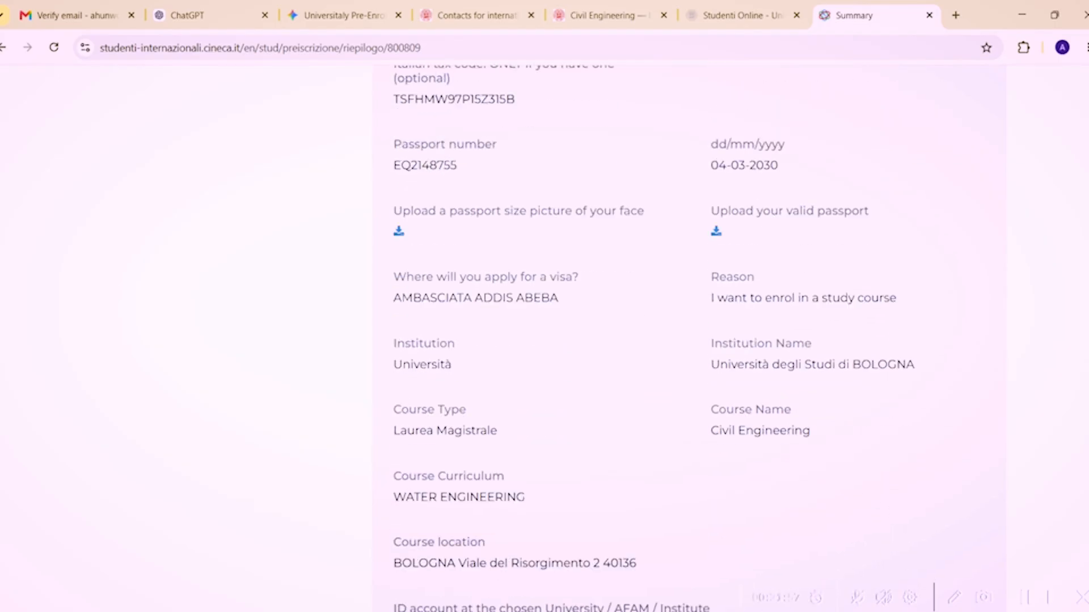
scroll(544, 340, down, 5)
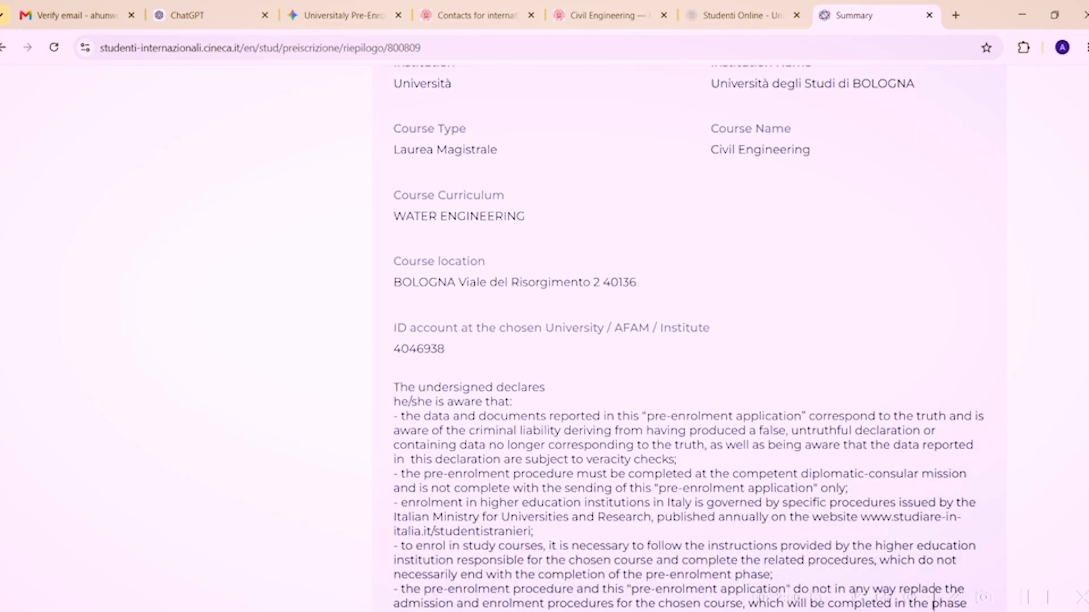
scroll(545, 341, down, 10)
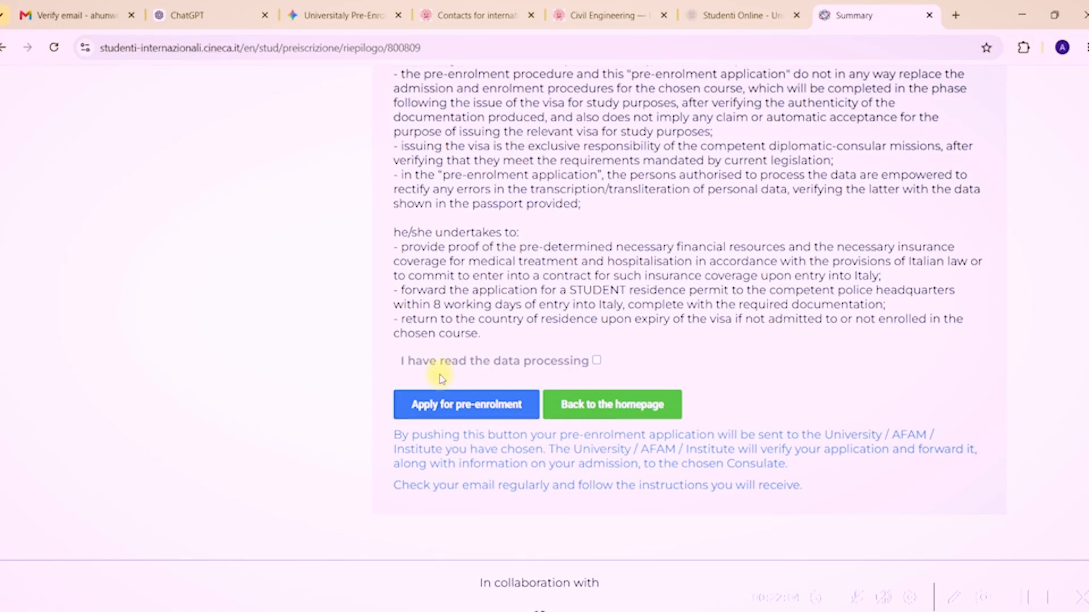
click(597, 363)
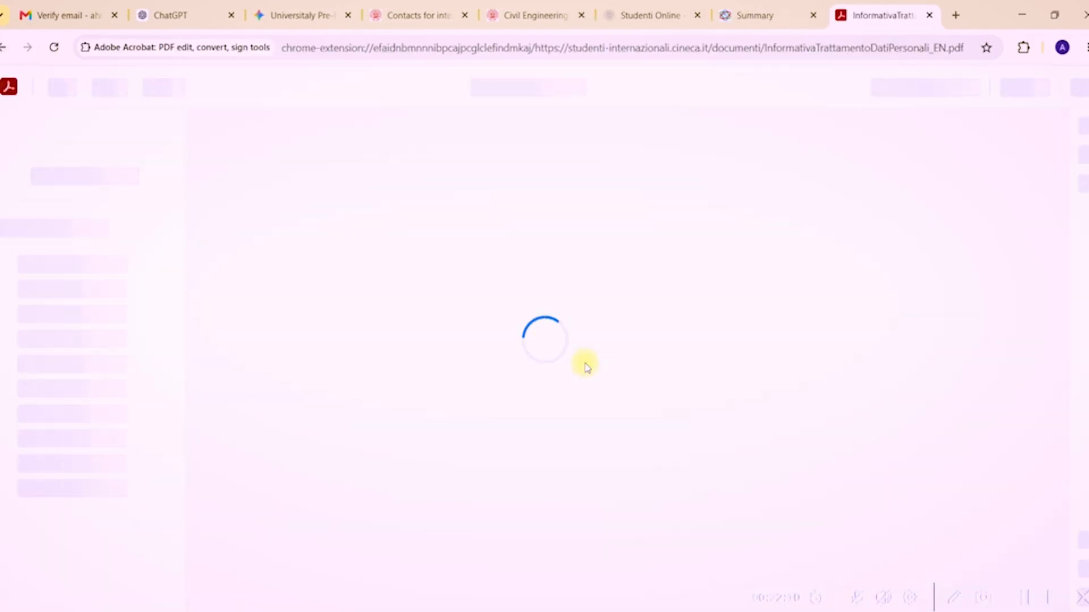
click(738, 15)
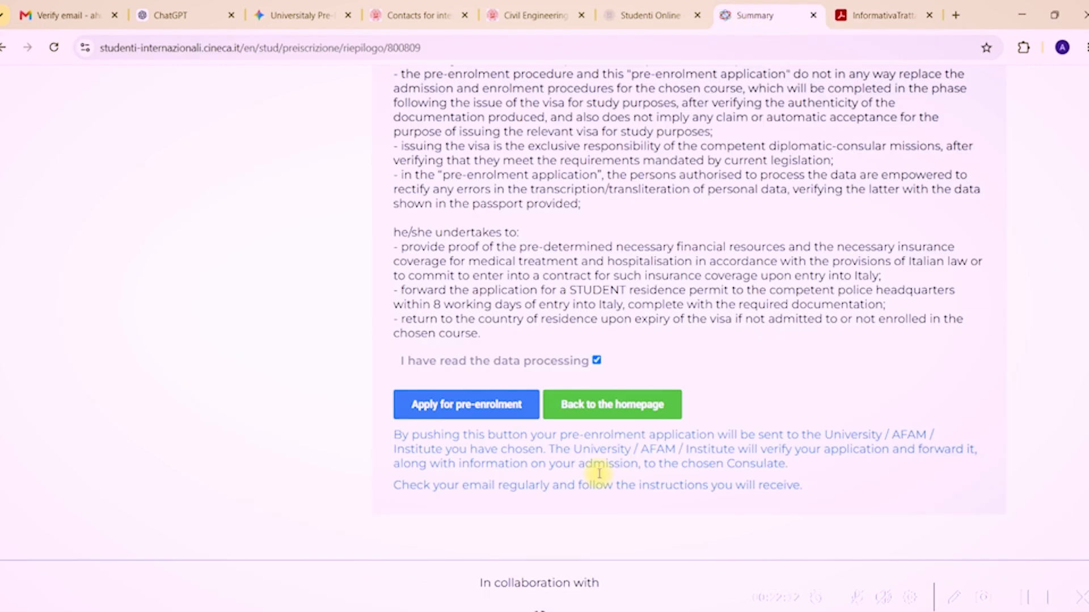
click(447, 406)
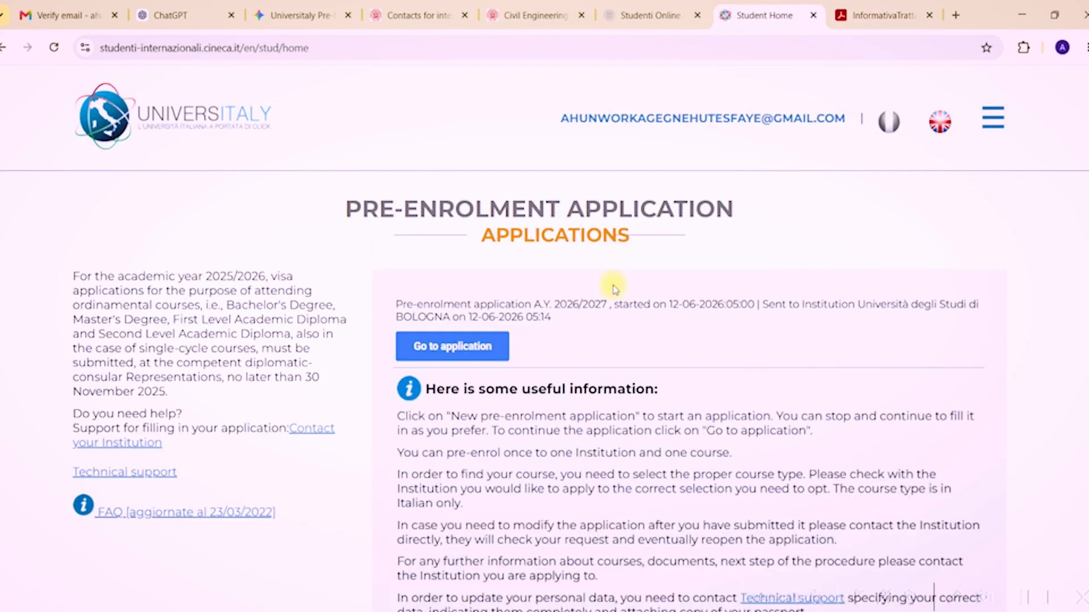